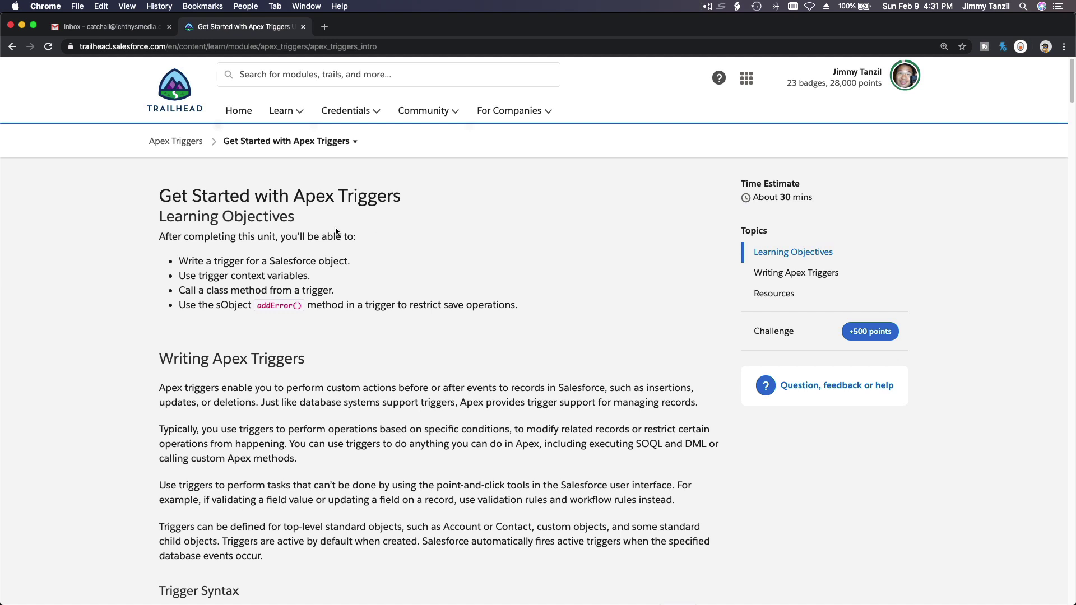
# Highlight 'Apex Triggers' in the unit title, then scroll to Trigger Syntax and select the syntax template
pyautogui.moveTo(294, 200); pyautogui.dragTo(397, 203)
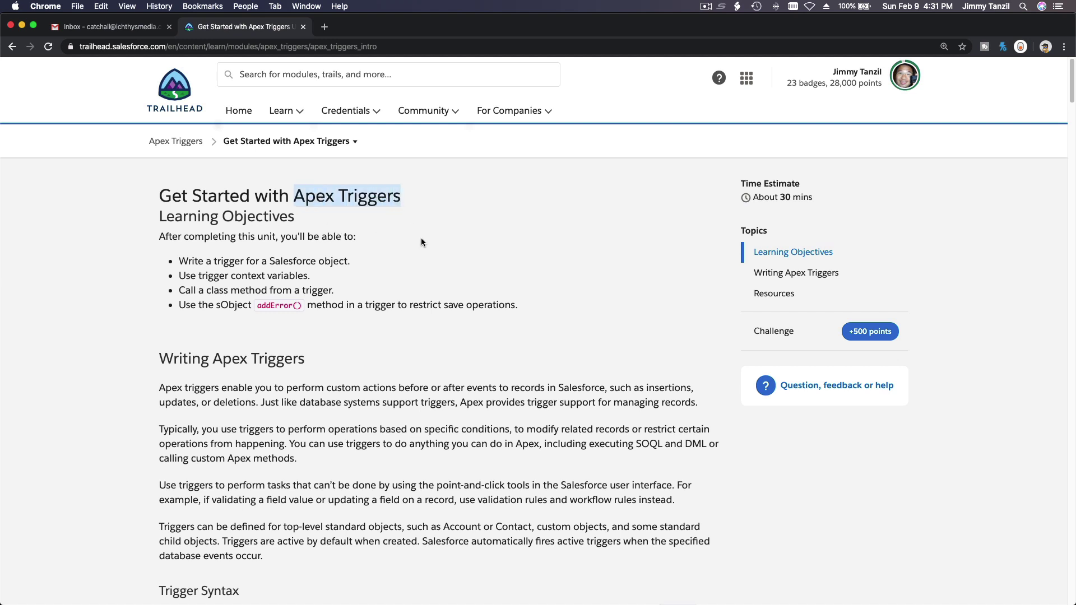
pyautogui.scroll(-2, 422, 242)
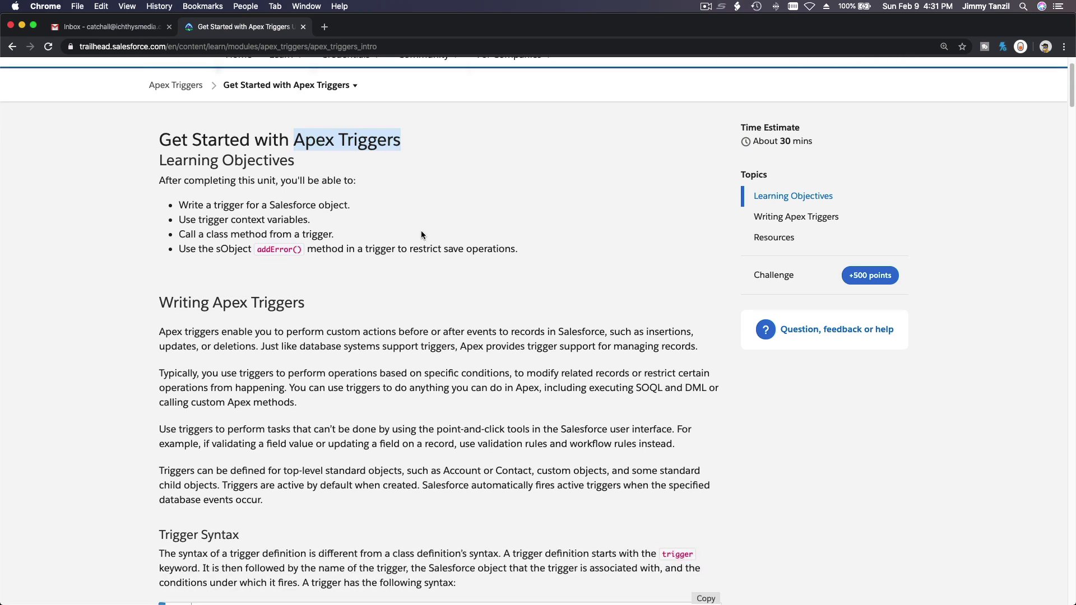
pyautogui.scroll(-5, 385, 207)
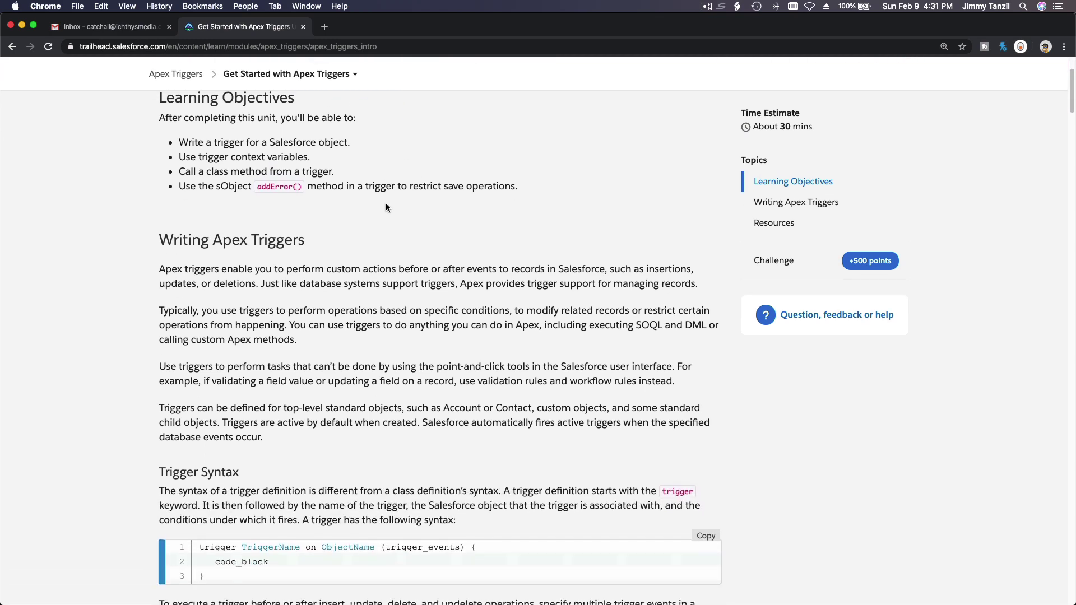
pyautogui.scroll(-3, 386, 203)
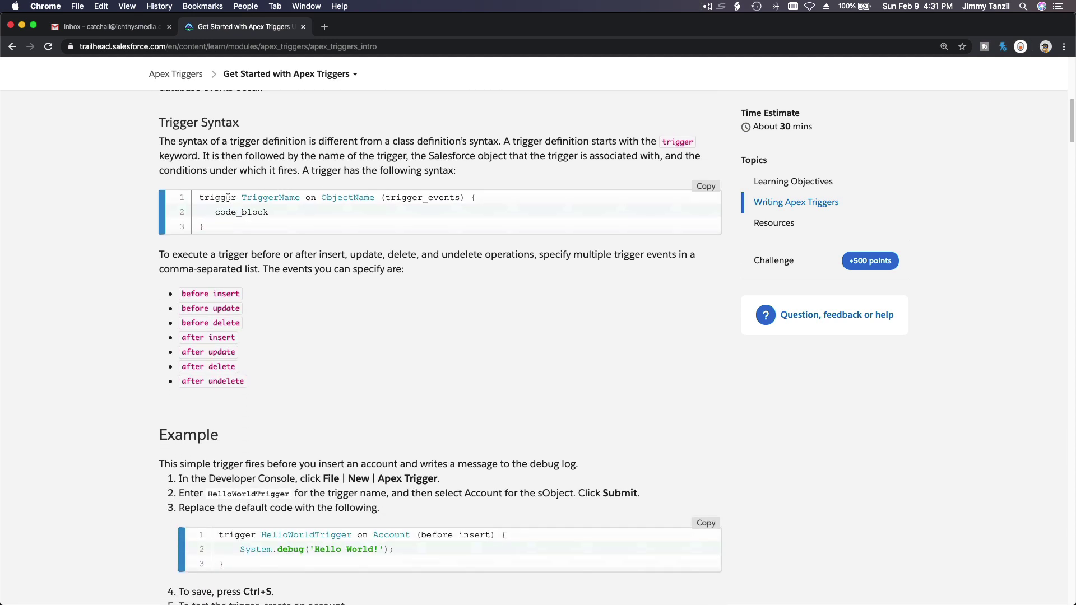
pyautogui.moveTo(199, 197); pyautogui.dragTo(207, 226)
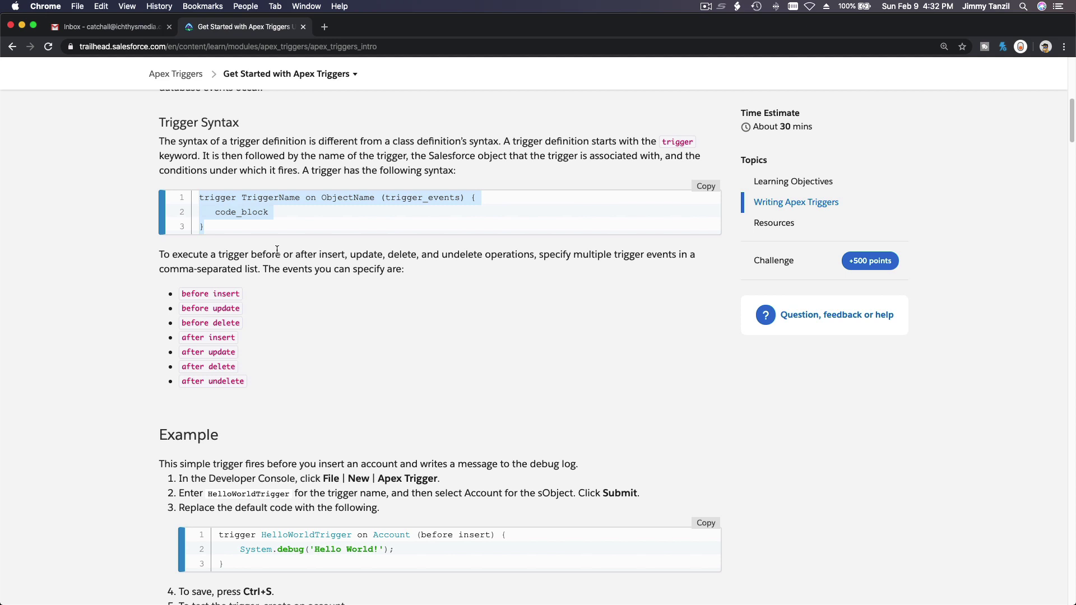
pyautogui.click(283, 259)
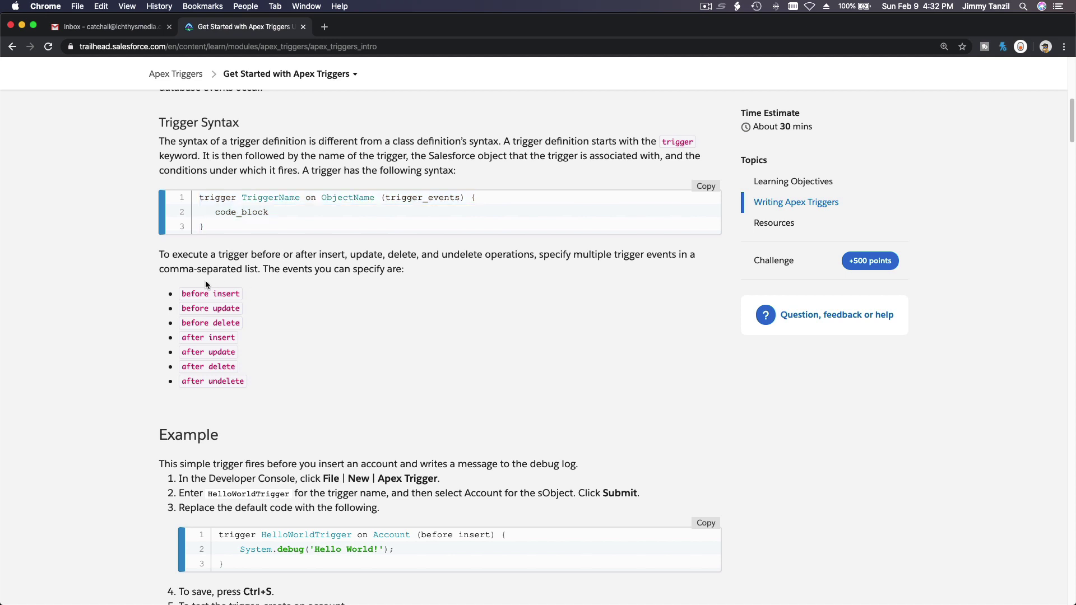
pyautogui.doubleClick(219, 293)
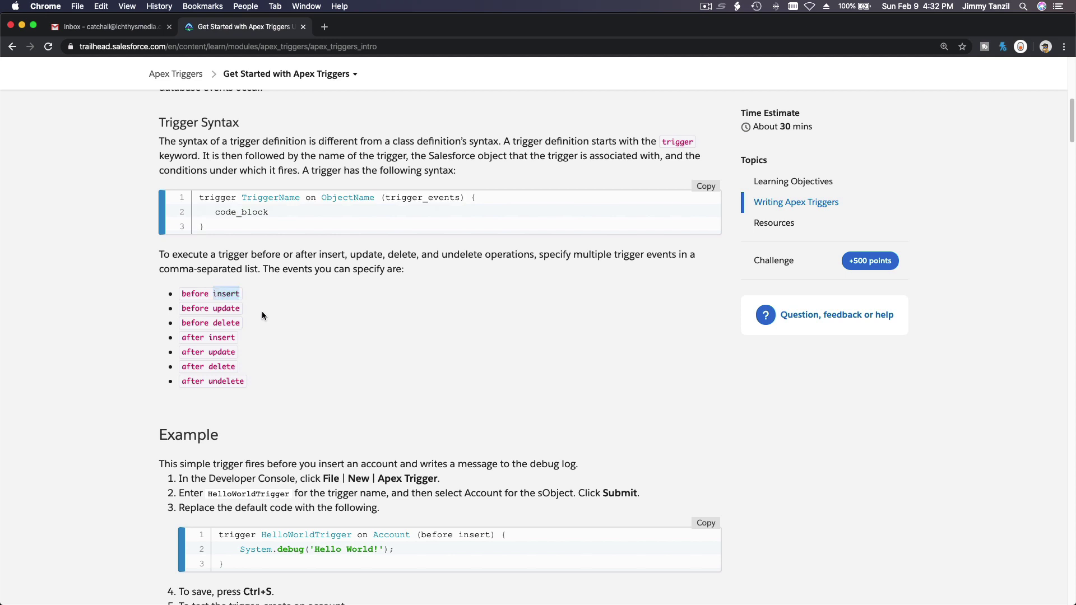
pyautogui.doubleClick(225, 309)
pyautogui.click(238, 326)
pyautogui.doubleClick(226, 323)
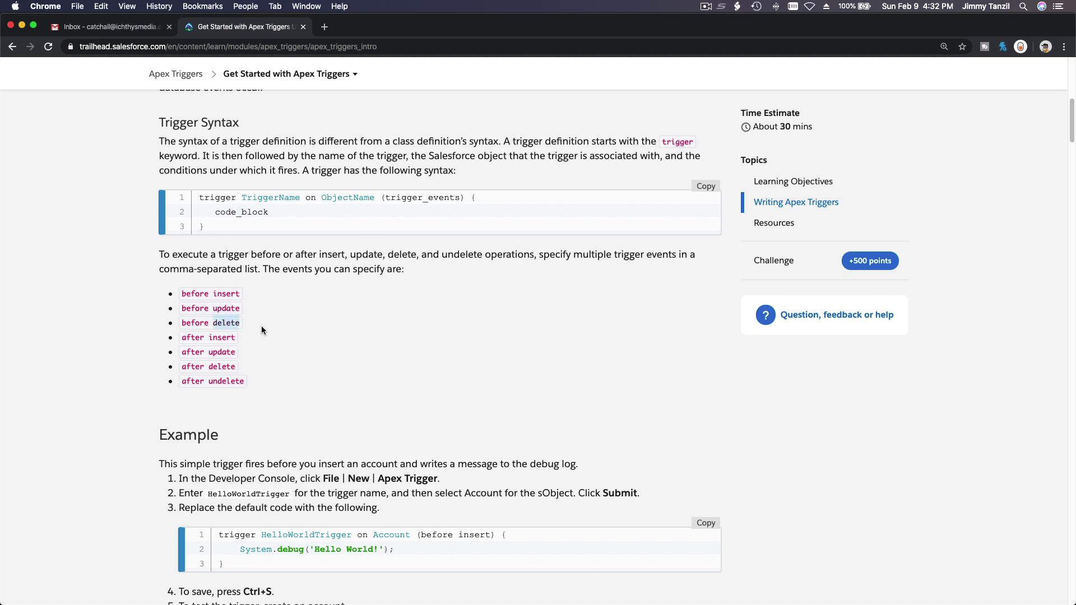
pyautogui.click(261, 329)
pyautogui.moveTo(205, 219); pyautogui.dragTo(198, 197)
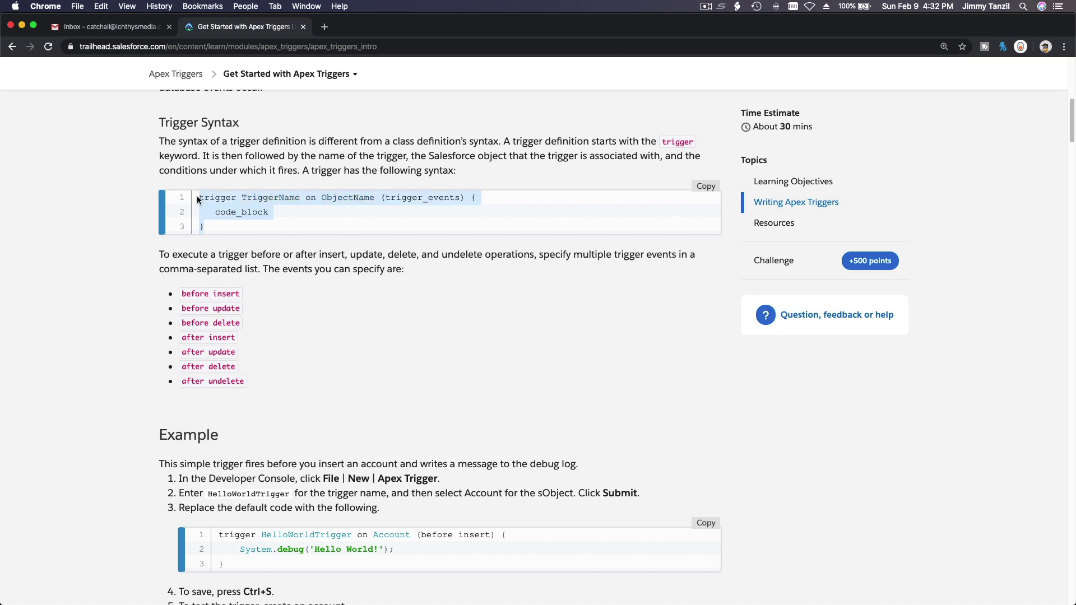
pyautogui.doubleClick(267, 212)
pyautogui.moveTo(216, 213); pyautogui.dragTo(270, 216)
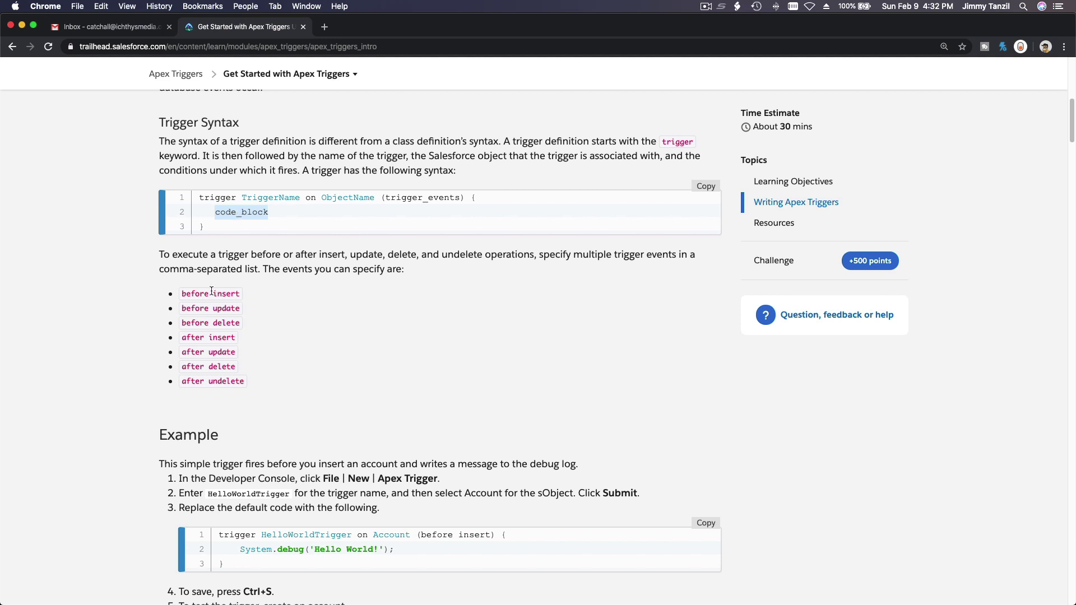
pyautogui.moveTo(181, 292); pyautogui.dragTo(208, 292)
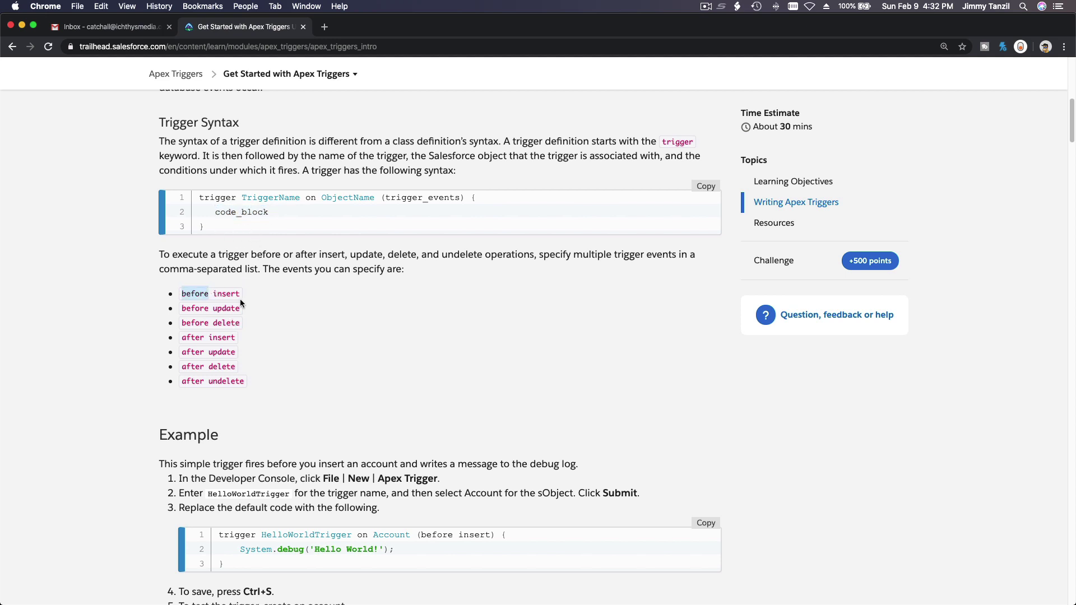
pyautogui.moveTo(213, 308); pyautogui.dragTo(240, 307)
pyautogui.doubleClick(197, 323)
pyautogui.moveTo(213, 322); pyautogui.dragTo(218, 336)
pyautogui.tripleClick(218, 336)
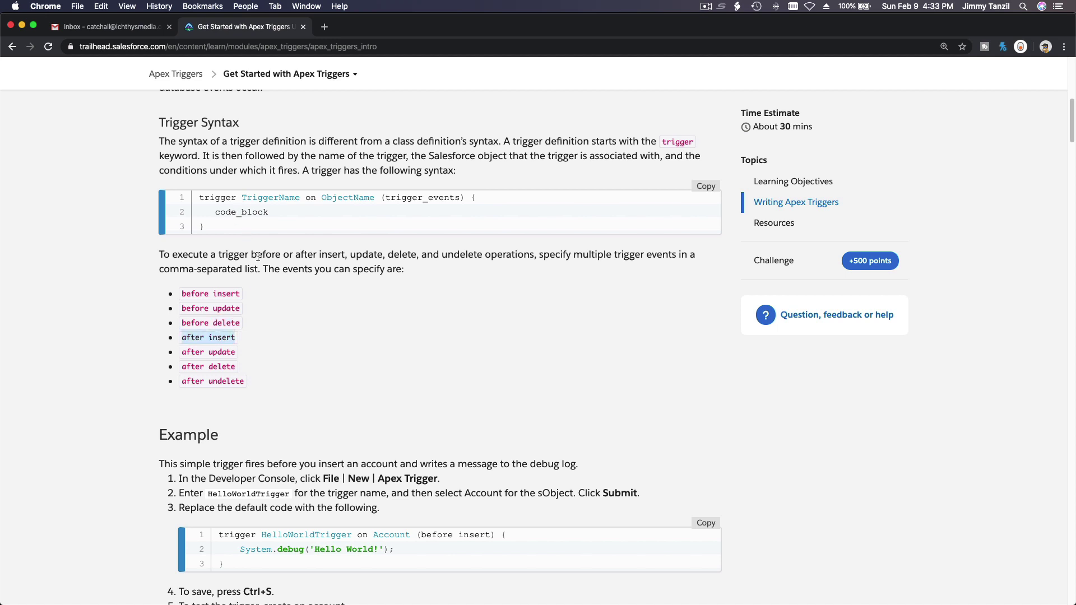
pyautogui.tripleClick(223, 356)
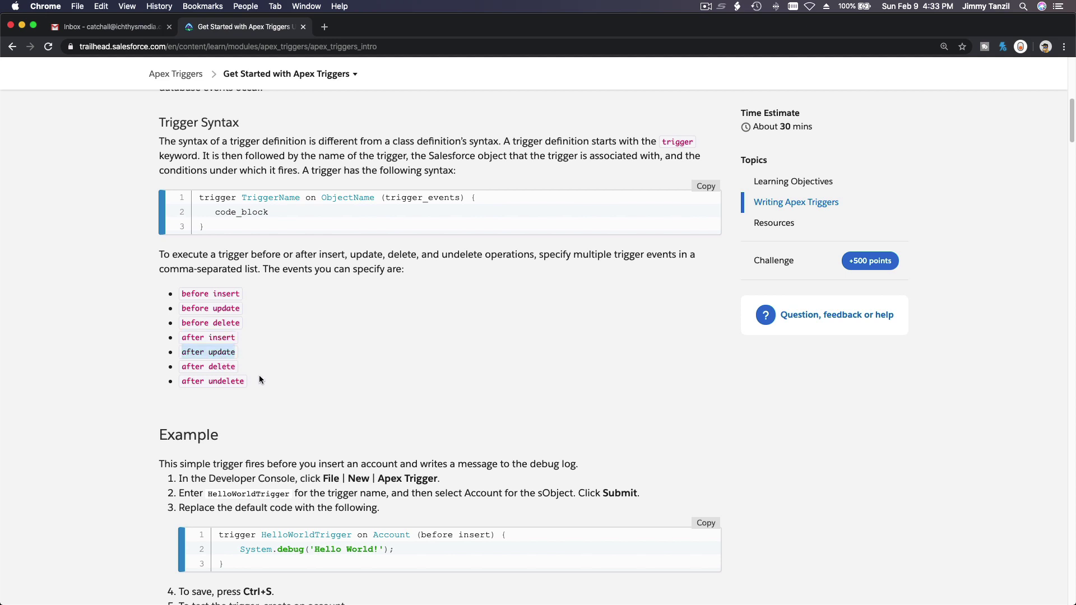
pyautogui.moveTo(230, 370); pyautogui.dragTo(183, 367)
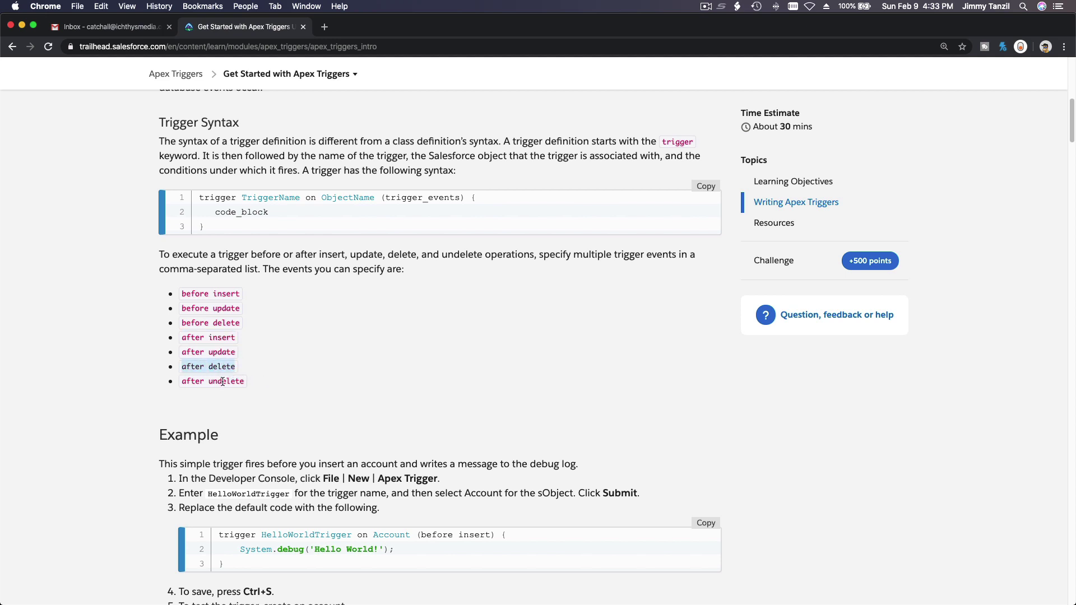
pyautogui.doubleClick(223, 381)
pyautogui.tripleClick(223, 381)
pyautogui.click(289, 349)
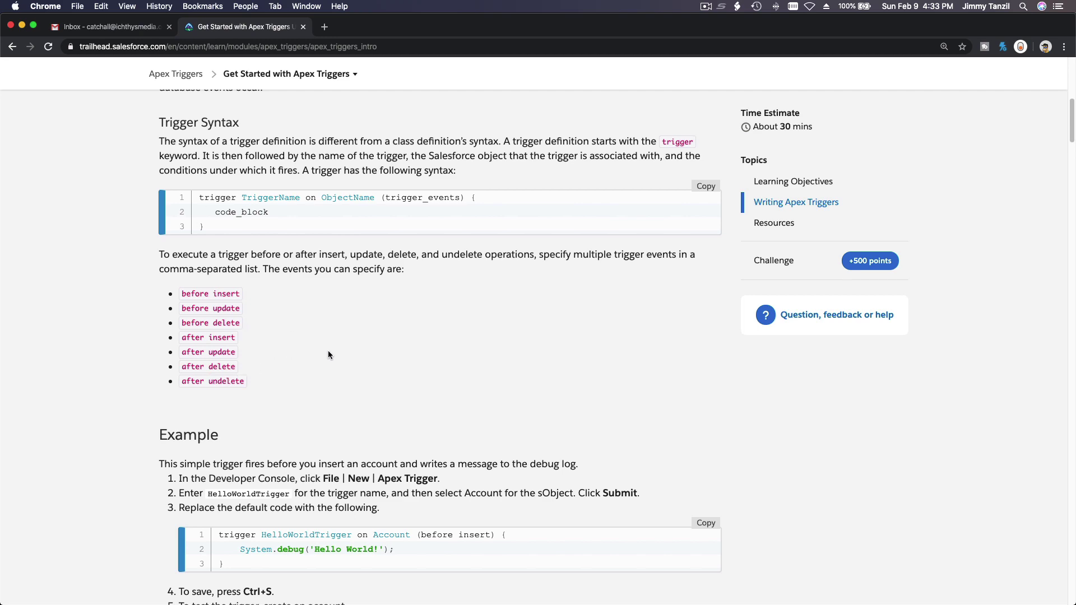
pyautogui.scroll(10, 380, 302)
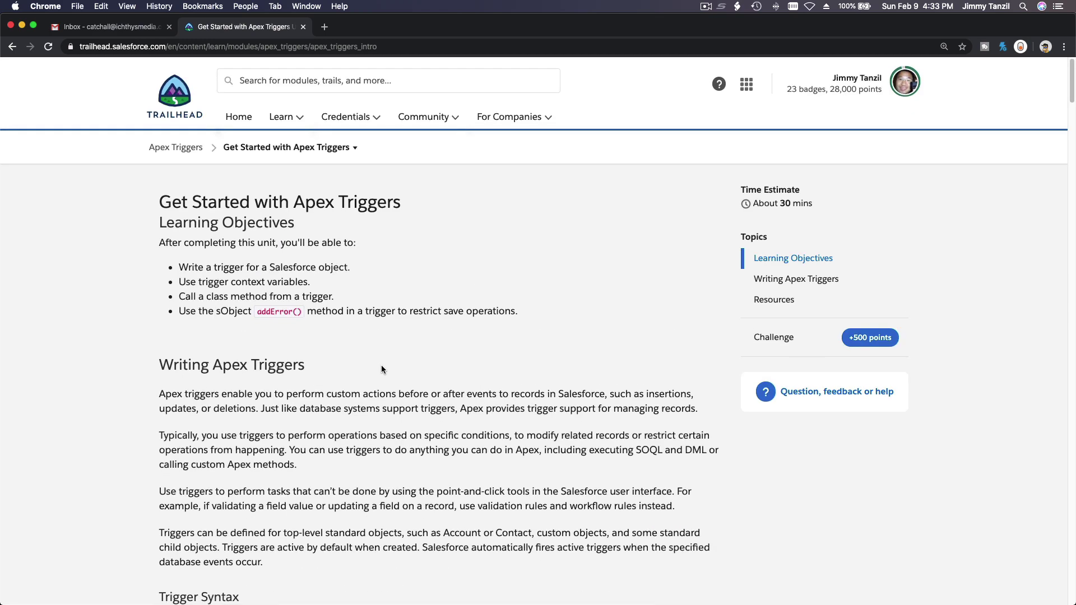
# Launch the Developer Beginner playground org from Hands-on Orgs in the account menu
pyautogui.click(904, 88)
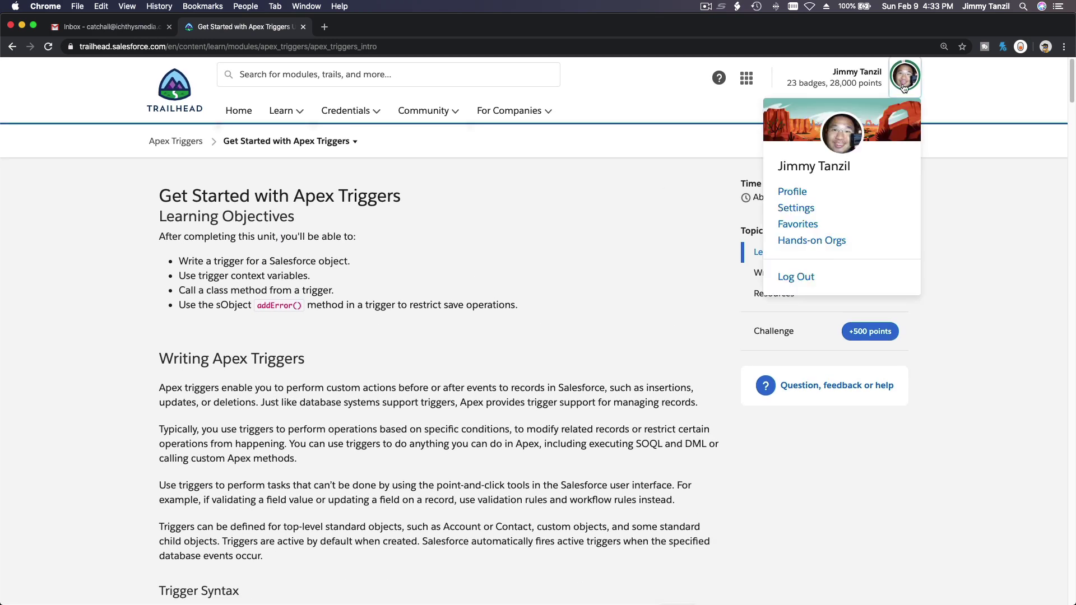
pyautogui.click(787, 235)
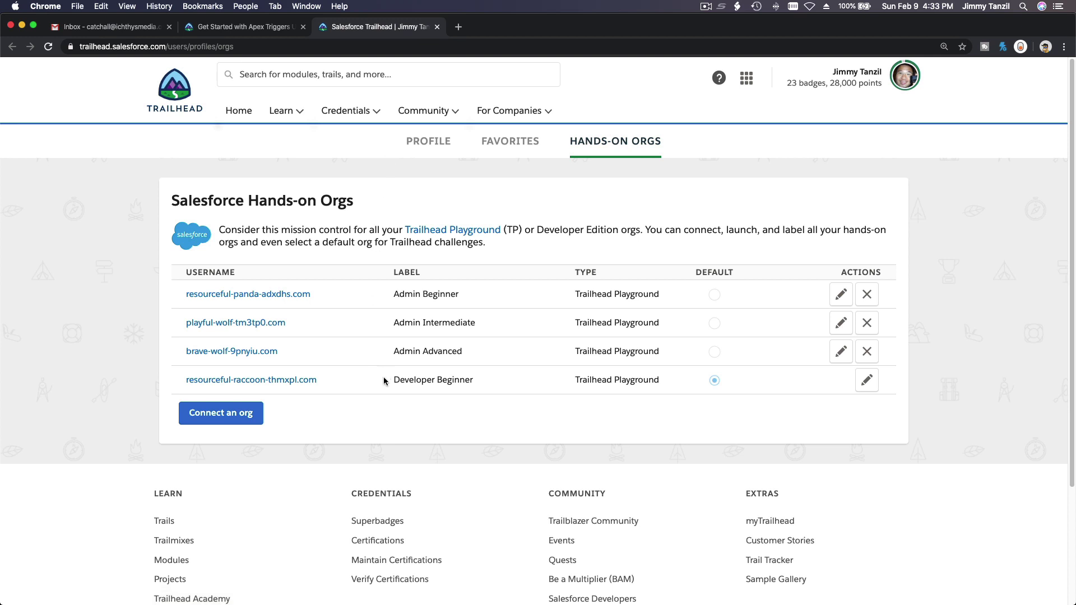
pyautogui.click(306, 381)
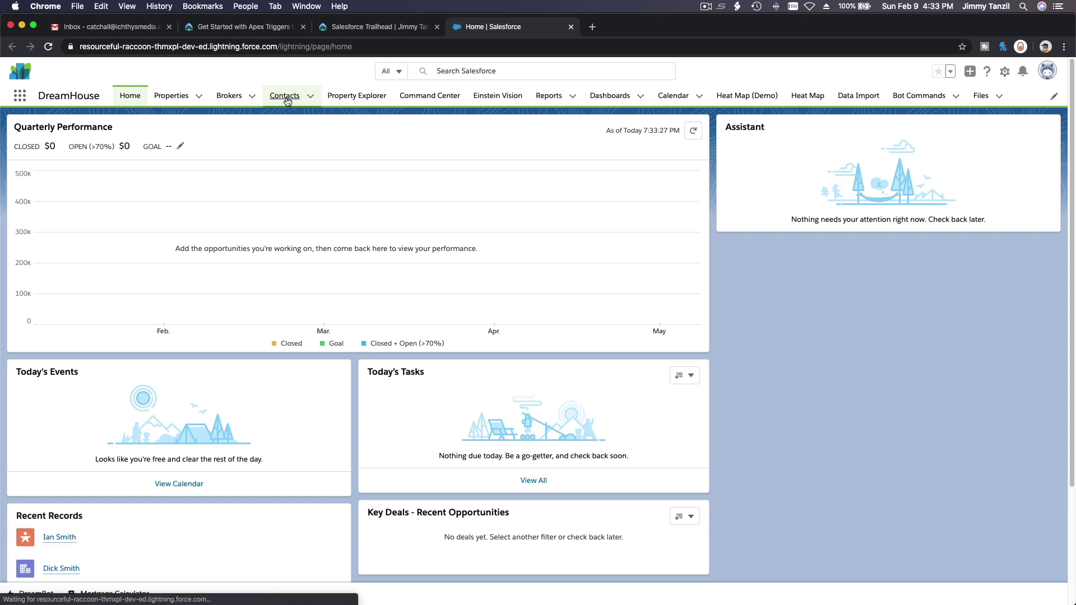
# Open a contact from the Recently Viewed Contacts list, highlight its name, and show its Details
pyautogui.click(285, 96)
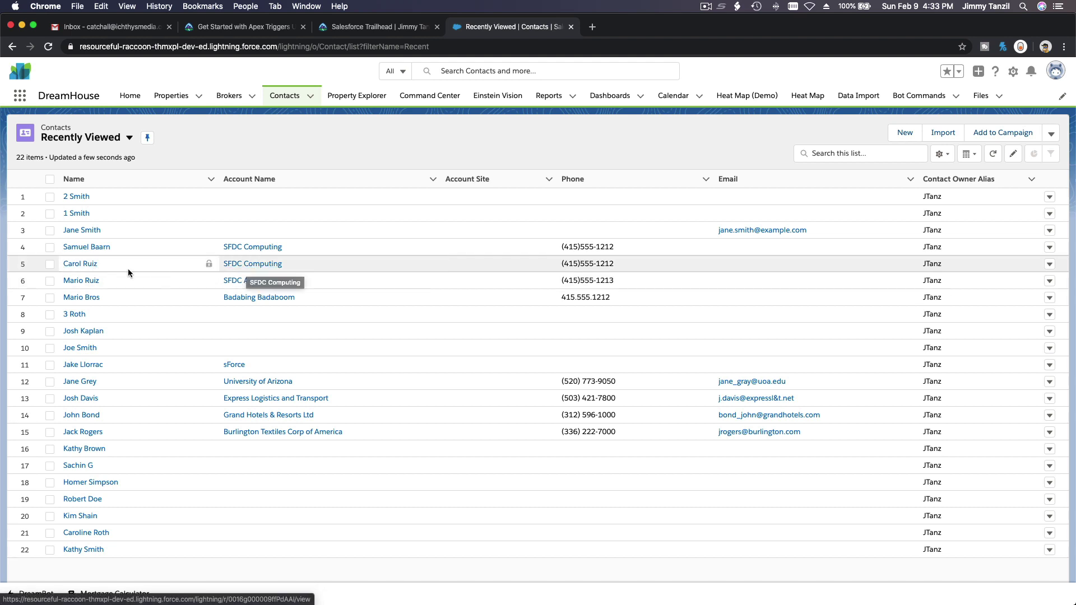
pyautogui.click(80, 264)
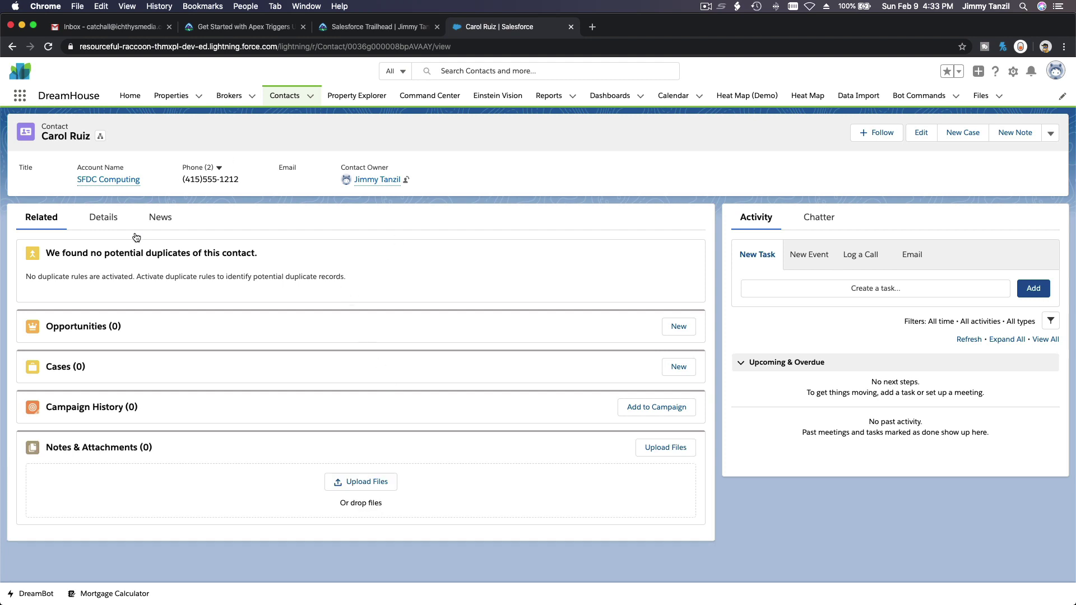
pyautogui.doubleClick(44, 126)
pyautogui.moveTo(43, 135); pyautogui.dragTo(91, 137)
pyautogui.click(103, 217)
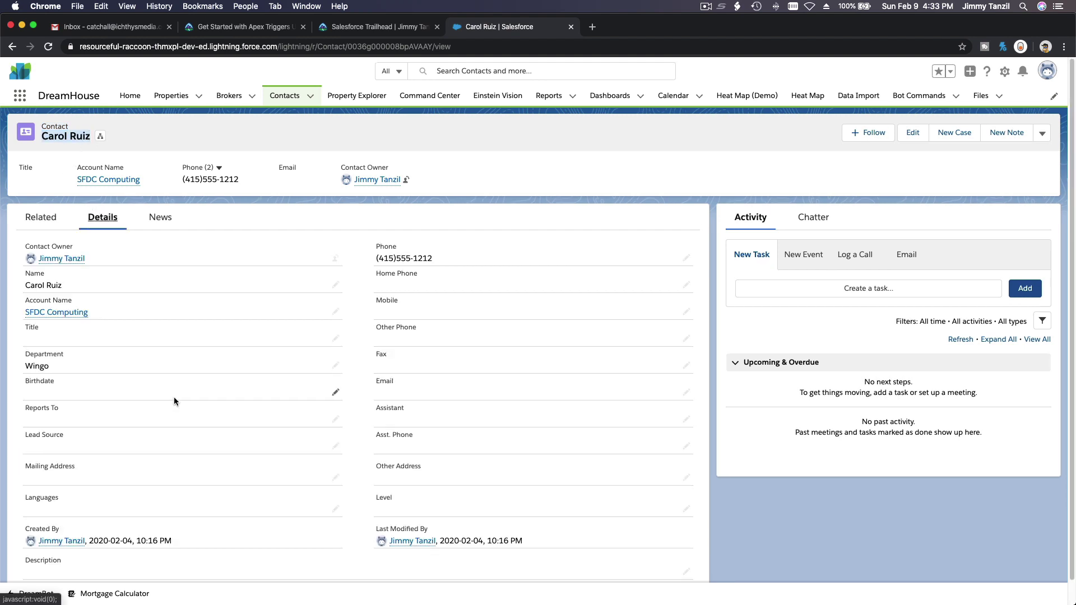
# Enter a new mobile phone number in the contact's Mobile field without saving, then return to the Apex Triggers tab
pyautogui.doubleClick(411, 311)
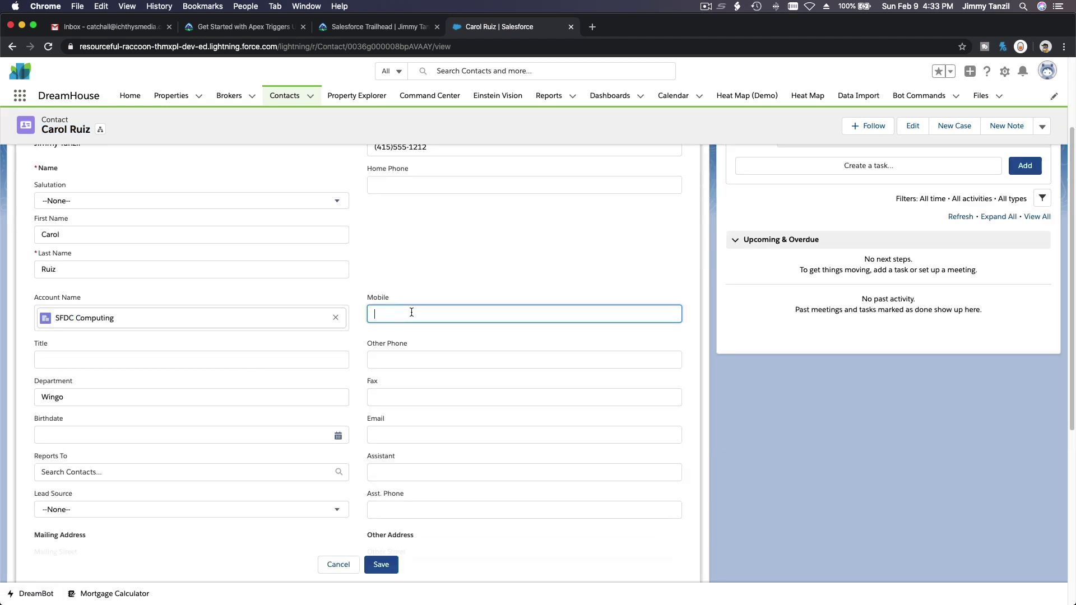
pyautogui.click(412, 312)
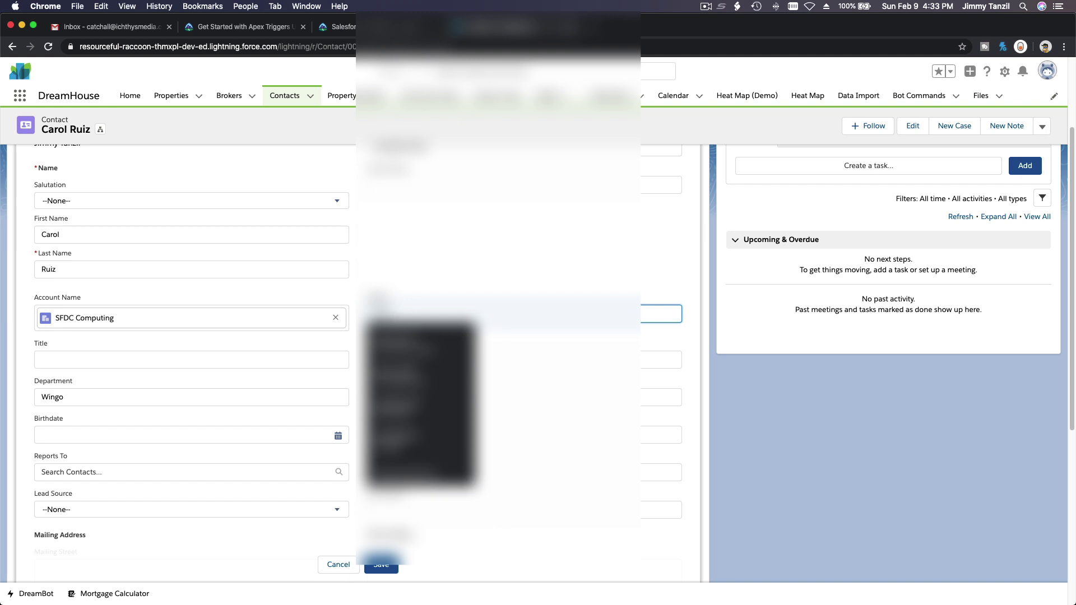
pyautogui.write('45')
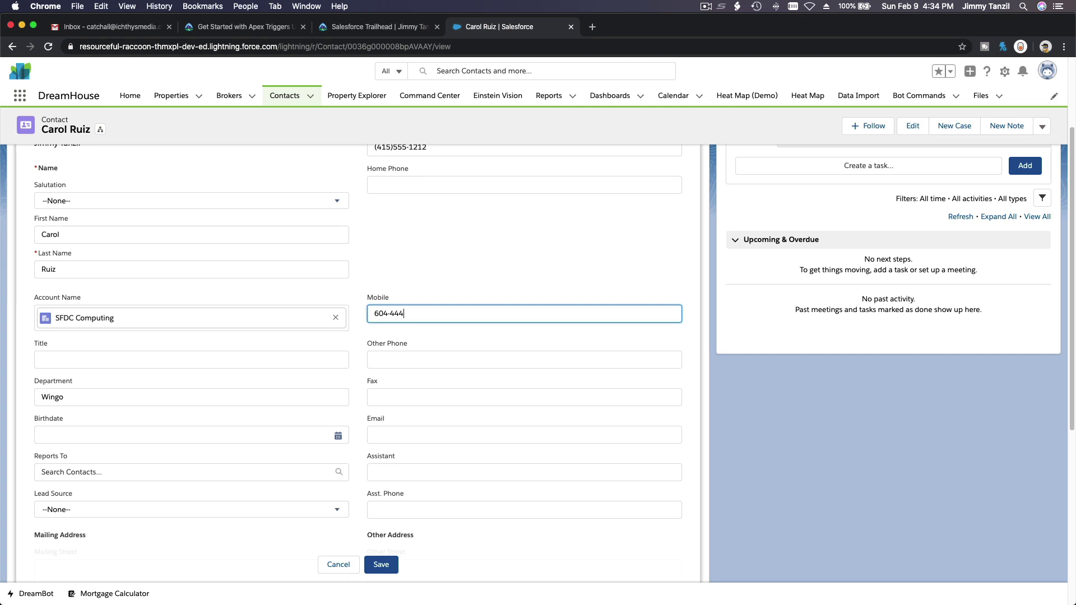
pyautogui.write('-7485')
pyautogui.click(221, 29)
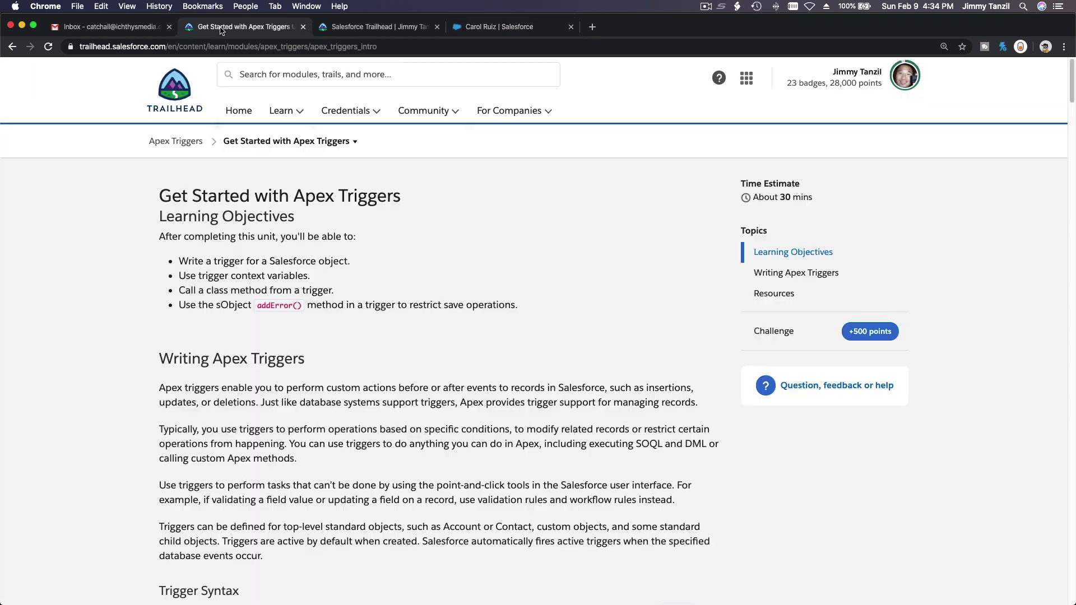
# Scroll to the trigger events, highlight 'before update', and glance back at the contact edit form
pyautogui.scroll(-7, 263, 287)
pyautogui.scroll(-5, 262, 283)
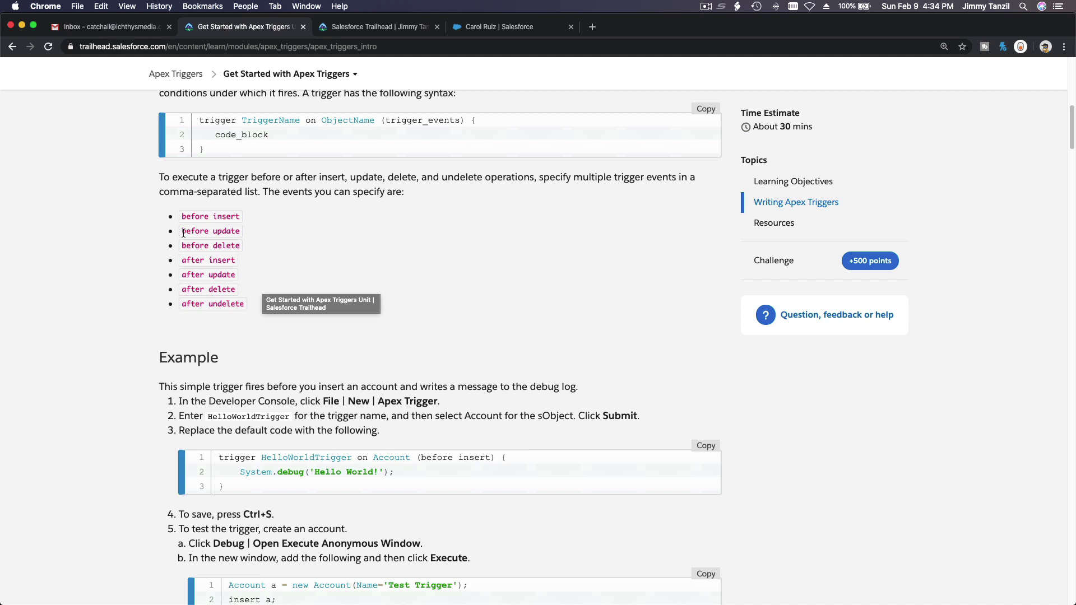
pyautogui.moveTo(181, 231); pyautogui.dragTo(241, 233)
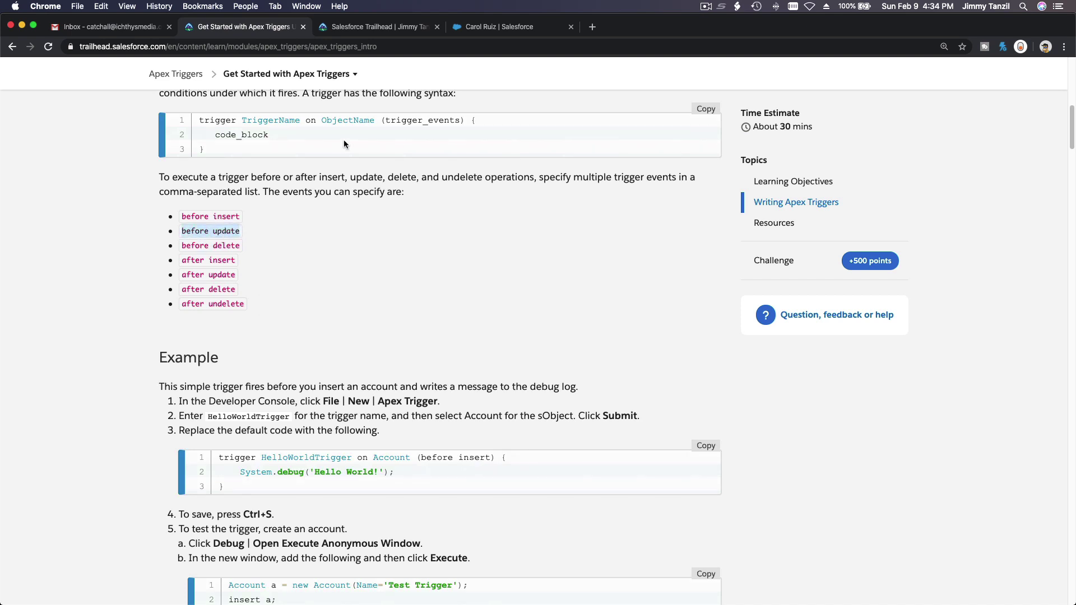
pyautogui.click(506, 28)
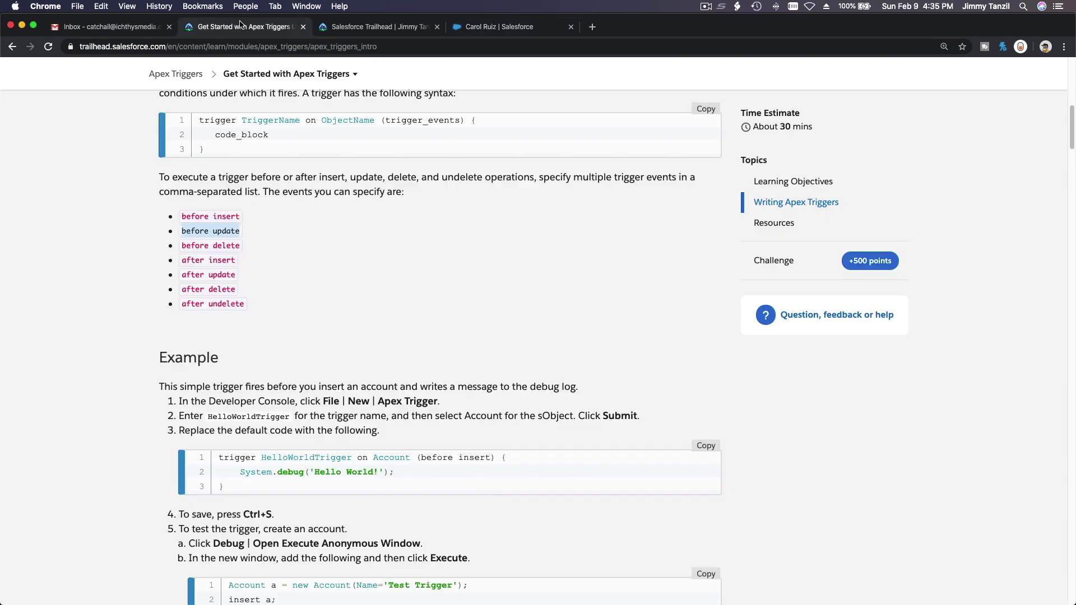
# Back in the lesson, highlight the 'after insert' event and 'code_block' in the trigger syntax
pyautogui.click(242, 26)
pyautogui.moveTo(182, 260); pyautogui.dragTo(237, 264)
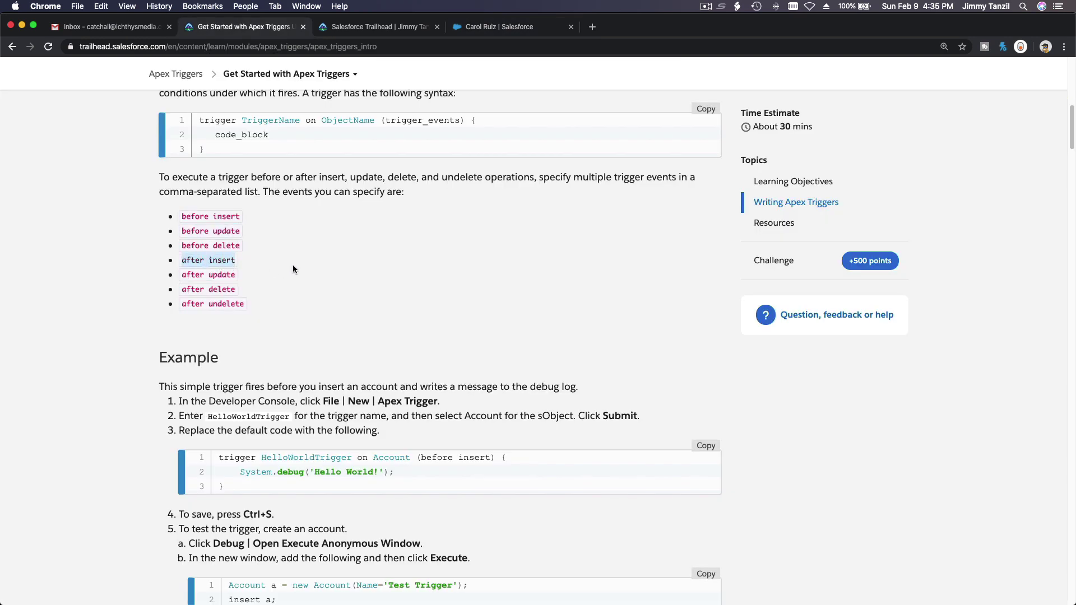
pyautogui.moveTo(214, 135); pyautogui.dragTo(271, 142)
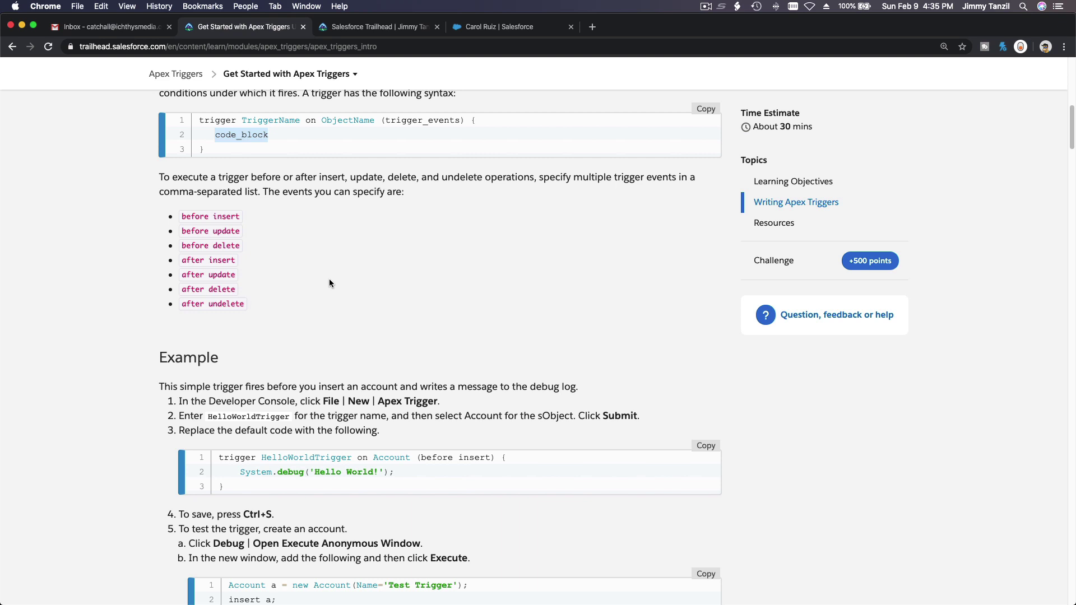
pyautogui.scroll(1, 328, 278)
pyautogui.doubleClick(329, 138)
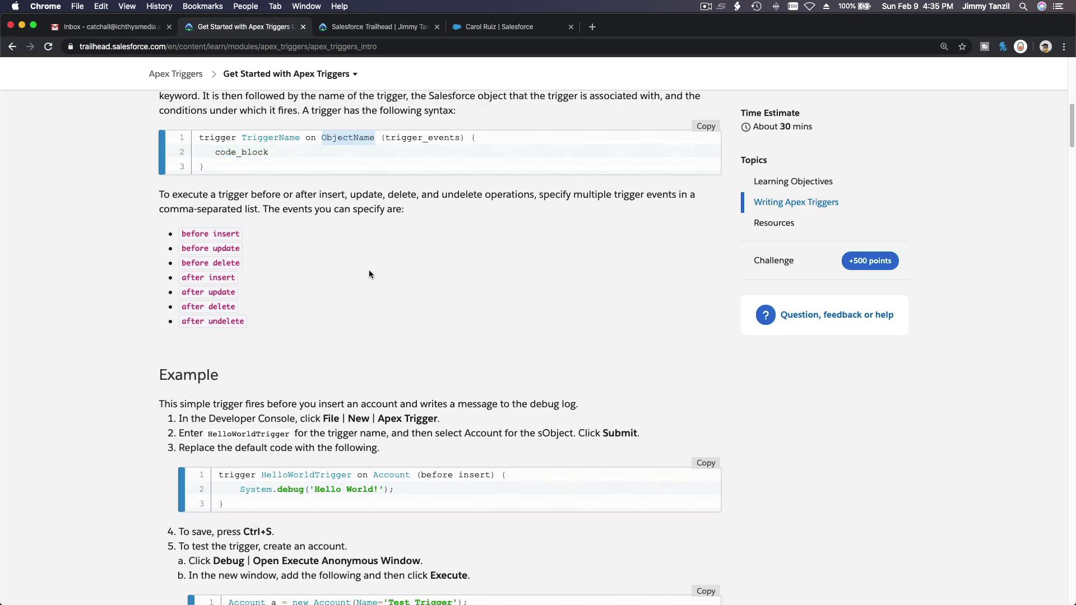
pyautogui.click(346, 245)
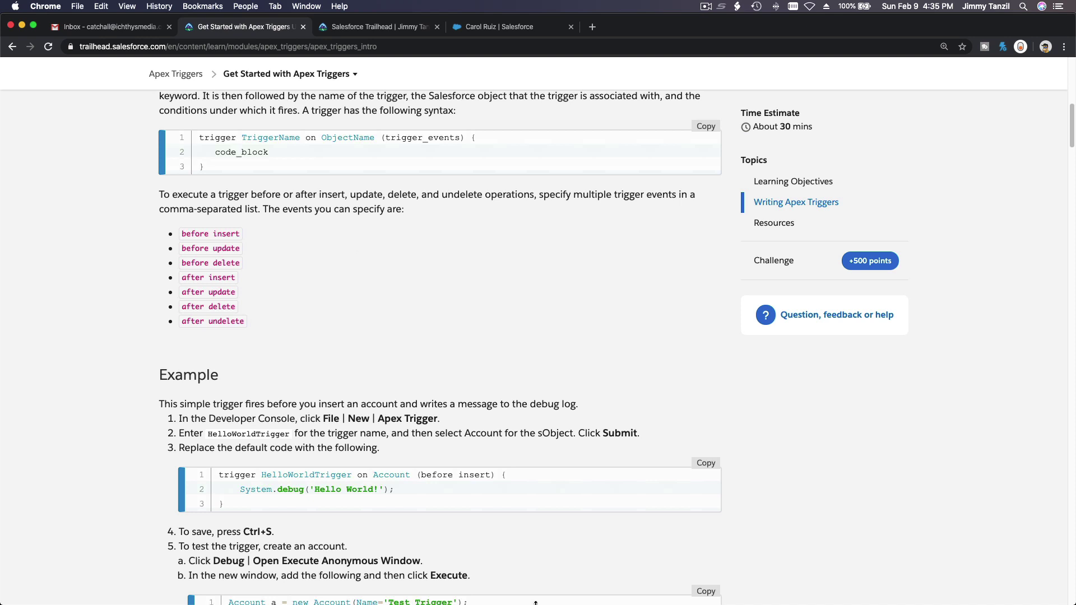
pyautogui.moveTo(3, 426)
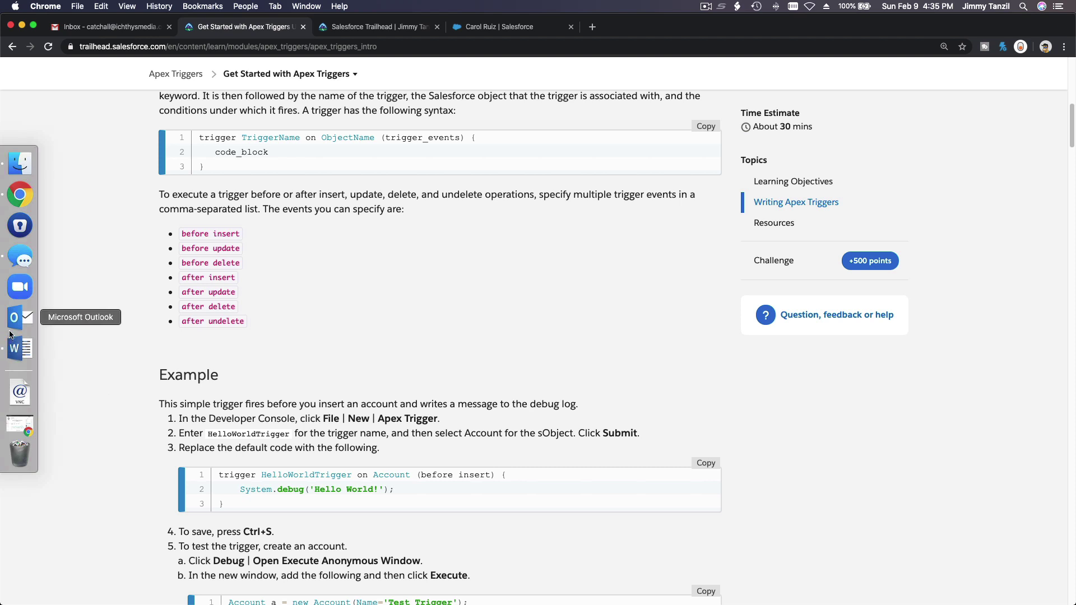
# In Word's 'Triggers Over Process Builder' document, select heading words, shorten the window, and select the comparison table picture
pyautogui.click(20, 348)
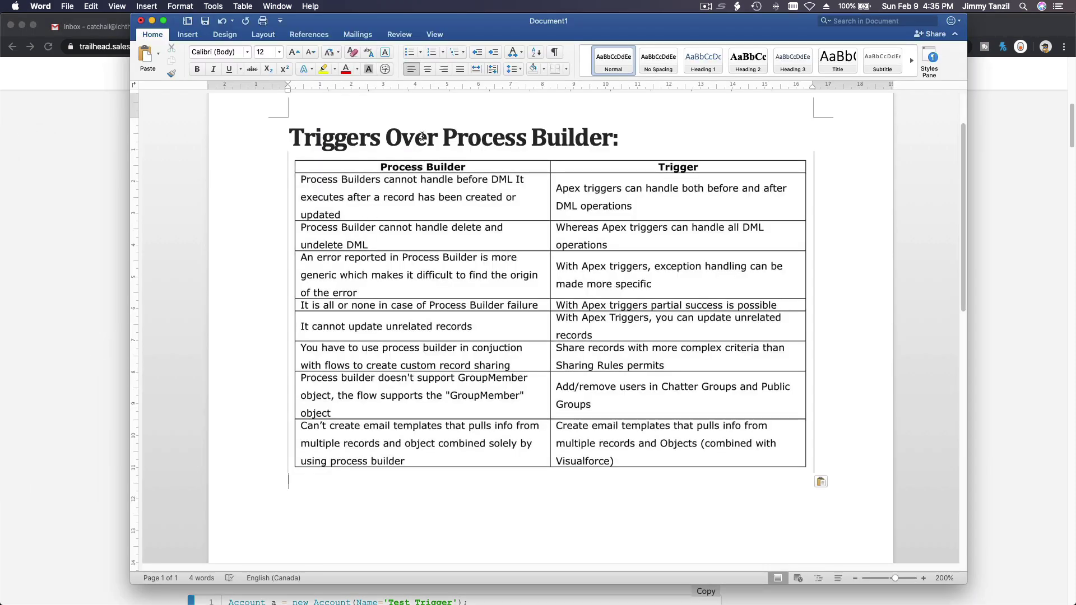
pyautogui.tripleClick(395, 132)
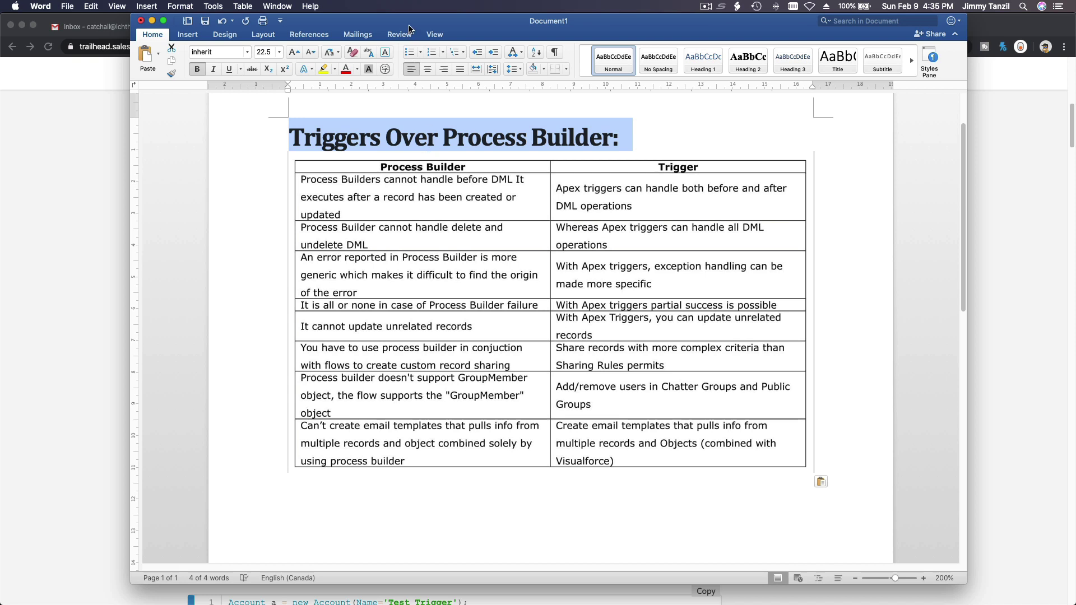
pyautogui.moveTo(411, 15); pyautogui.dragTo(412, 26)
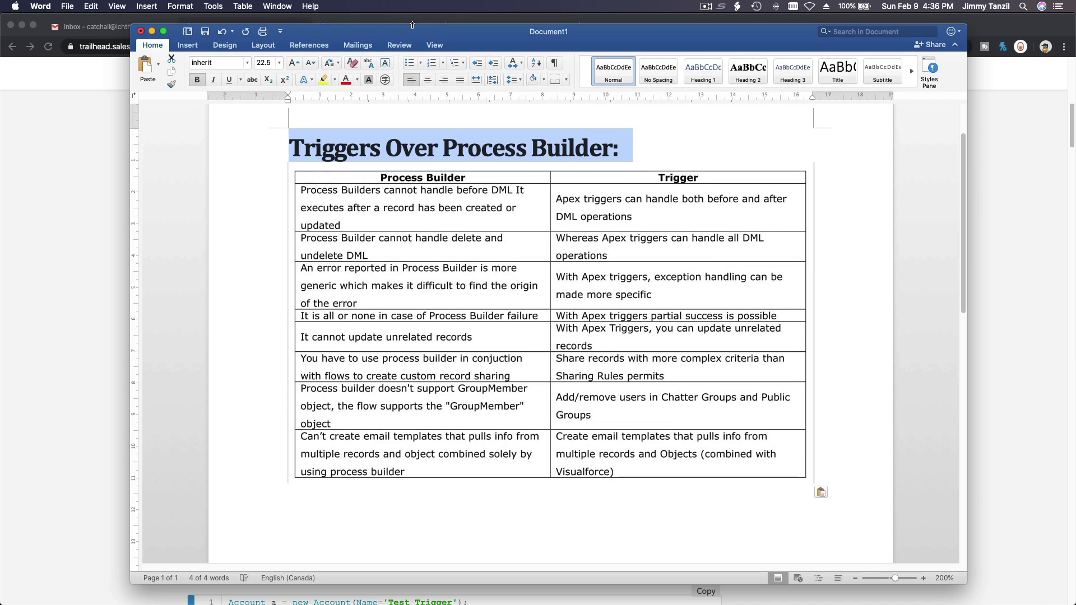
pyautogui.doubleClick(485, 150)
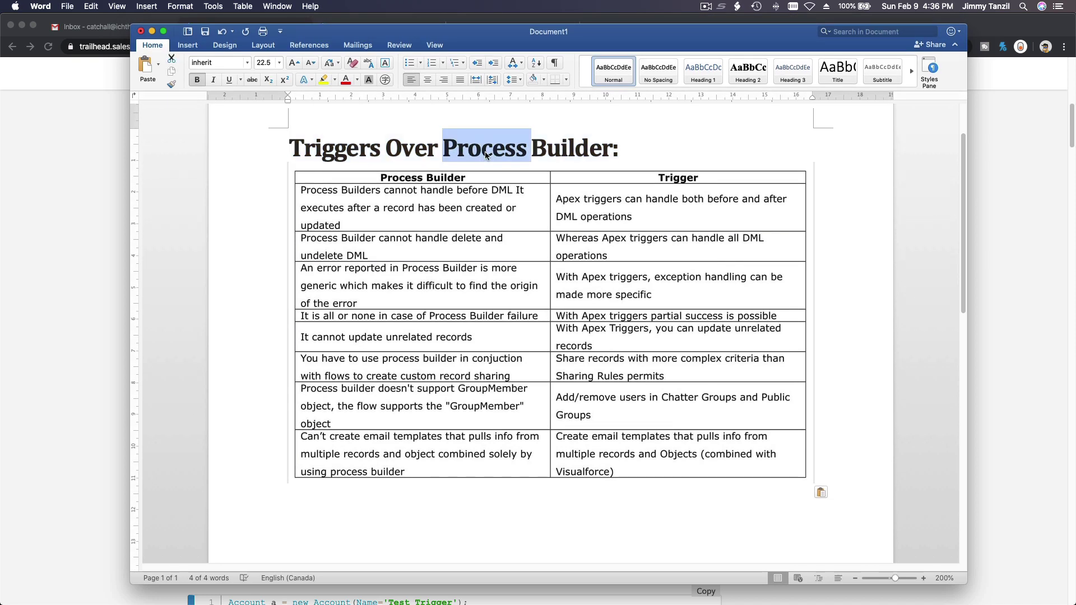
pyautogui.doubleClick(550, 149)
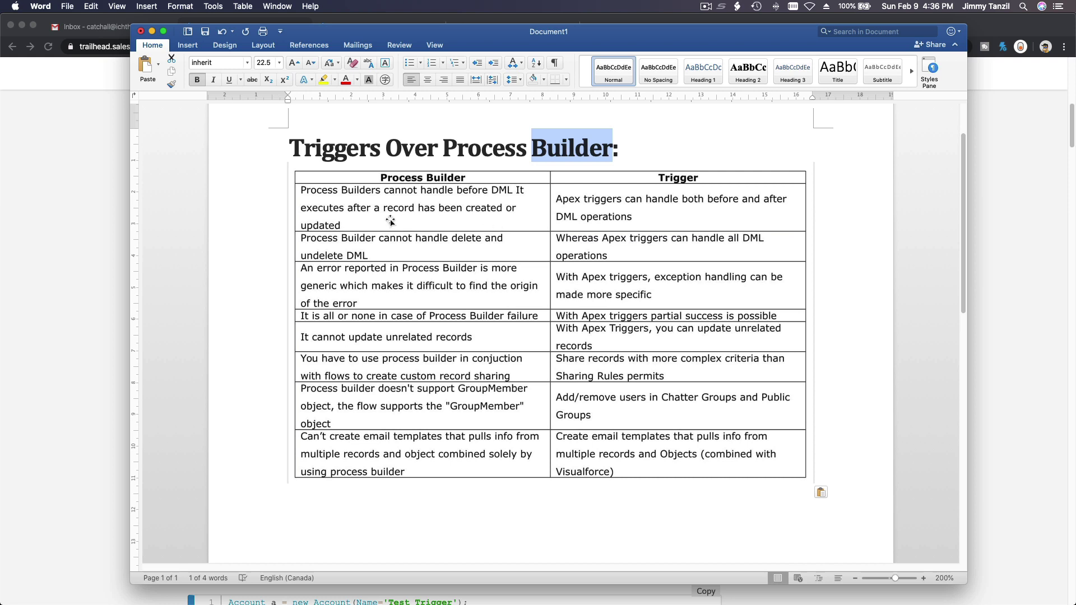
pyautogui.click(314, 195)
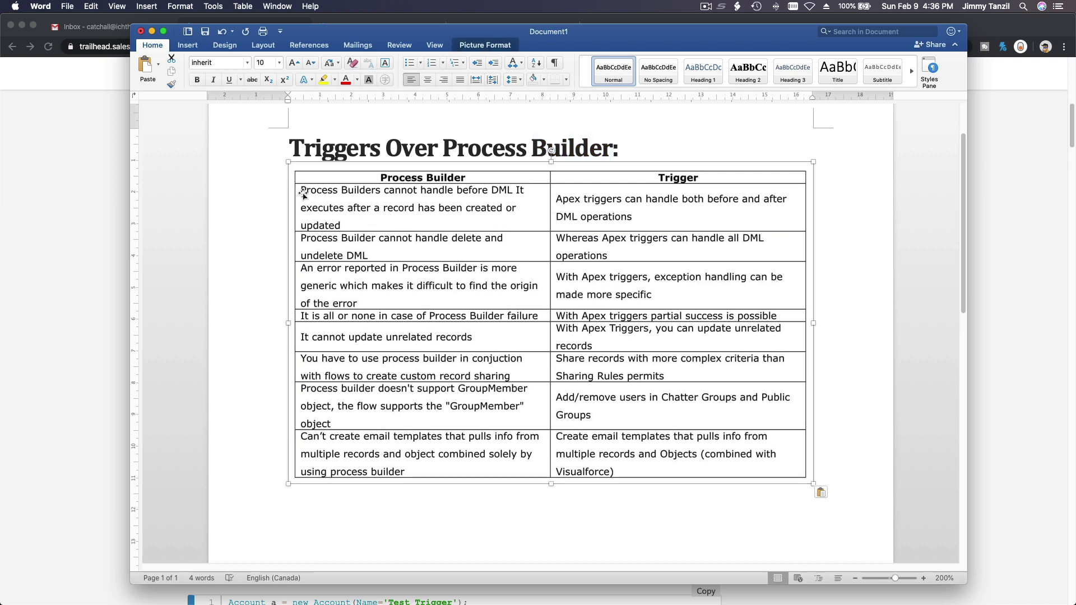
pyautogui.doubleClick(410, 343)
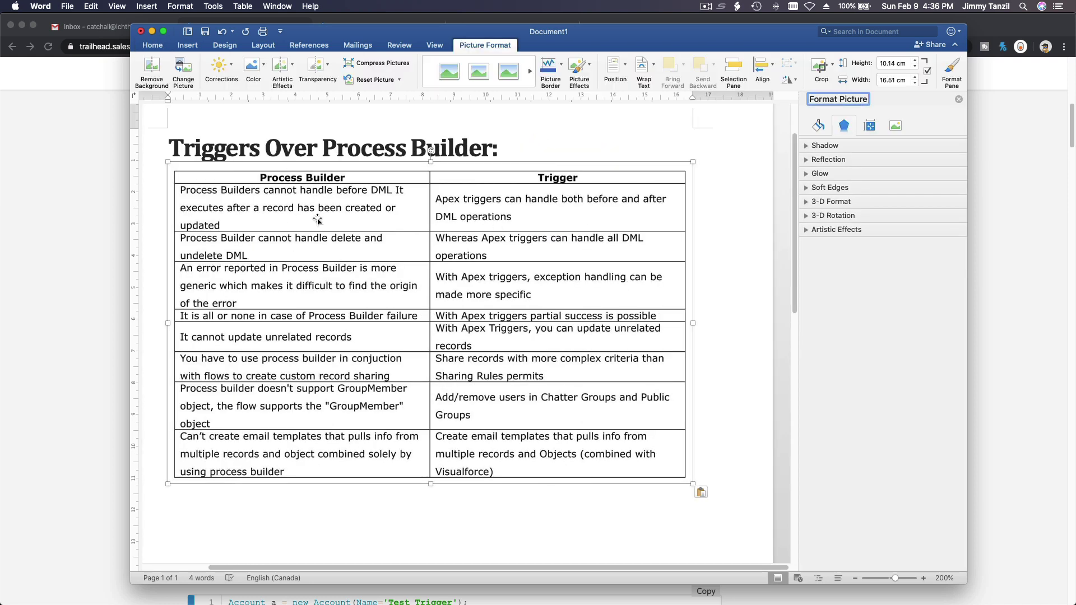
pyautogui.click(958, 99)
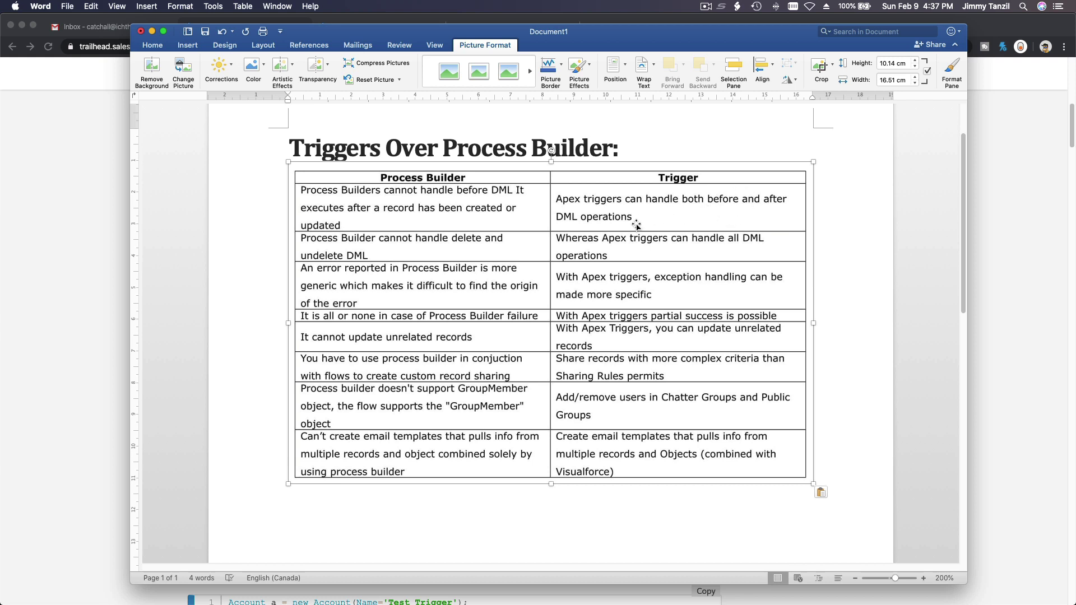
# Return to the contact's Salesforce edit form and select the area code of the Mobile number
pyautogui.click(90, 178)
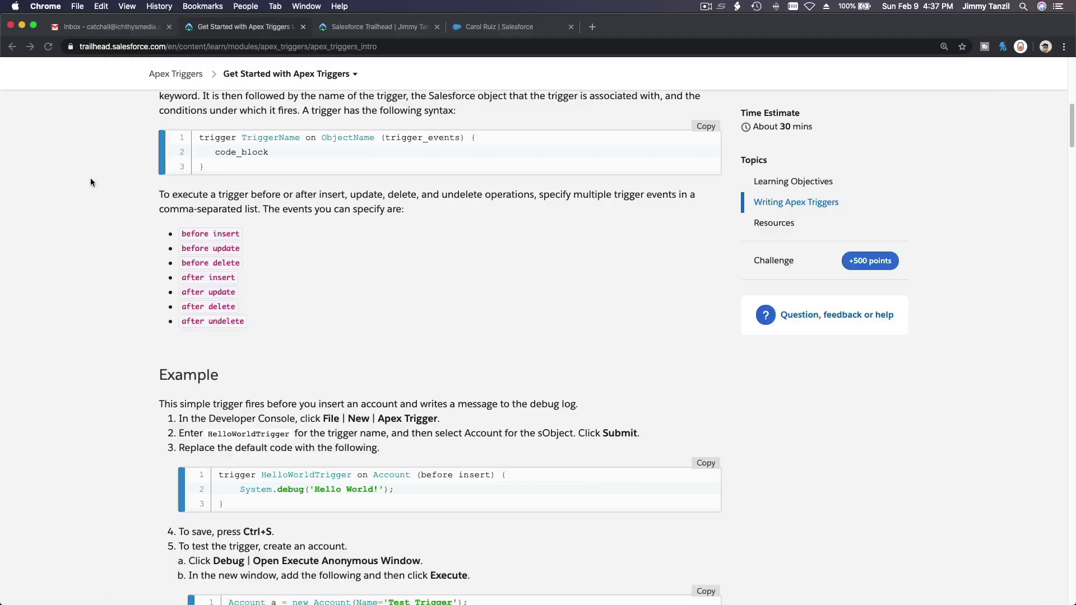
pyautogui.click(492, 29)
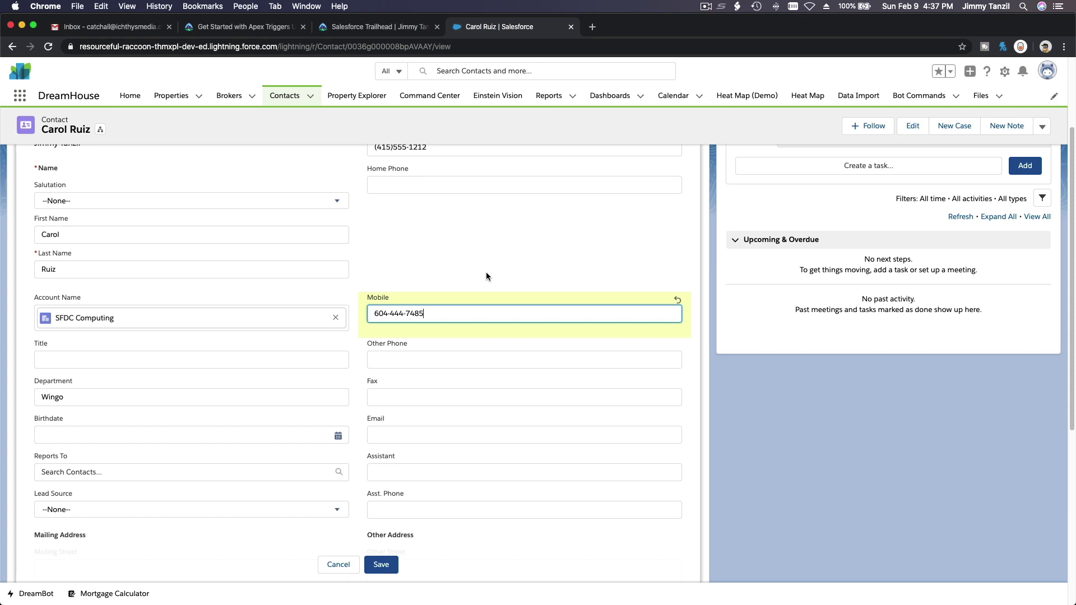
pyautogui.scroll(2, 487, 276)
pyautogui.scroll(-1, 486, 275)
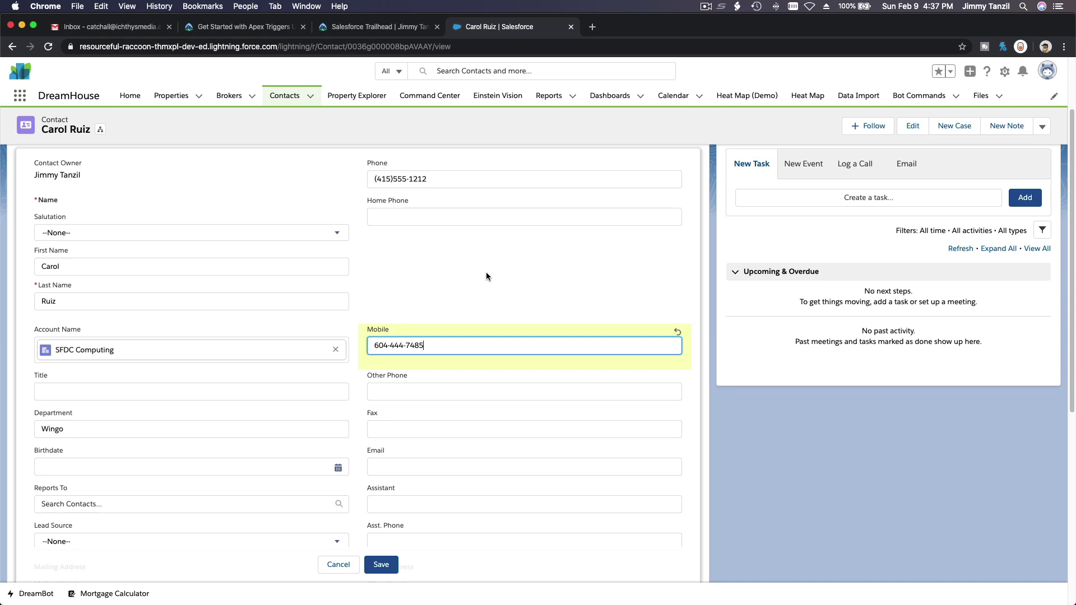
pyautogui.scroll(-3, 485, 276)
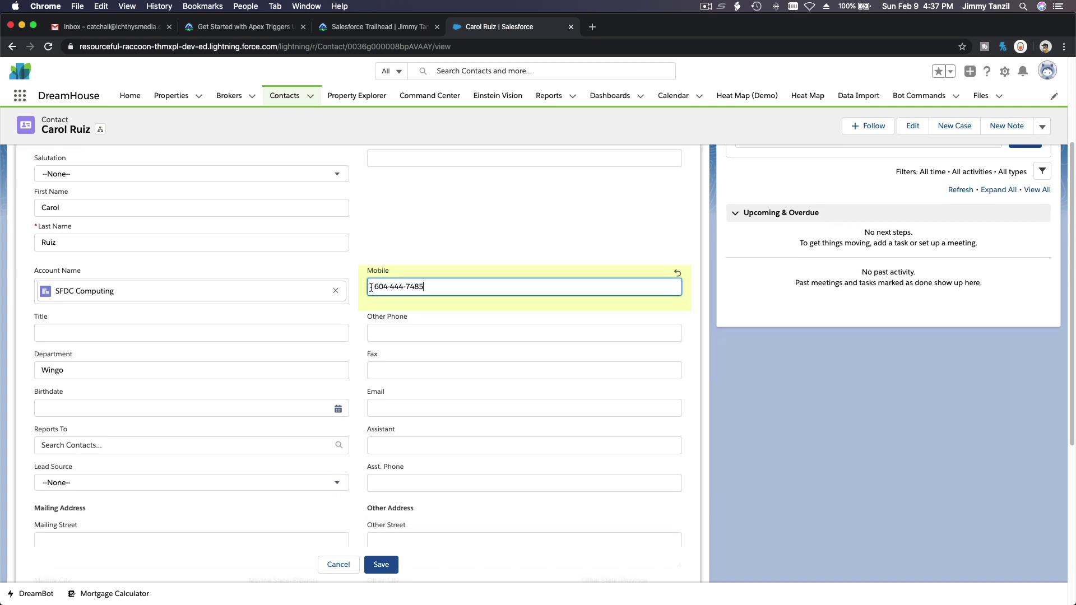
pyautogui.moveTo(371, 287); pyautogui.dragTo(389, 288)
# Scroll up and down the contact edit form to review its fields
pyautogui.scroll(5, 380, 286)
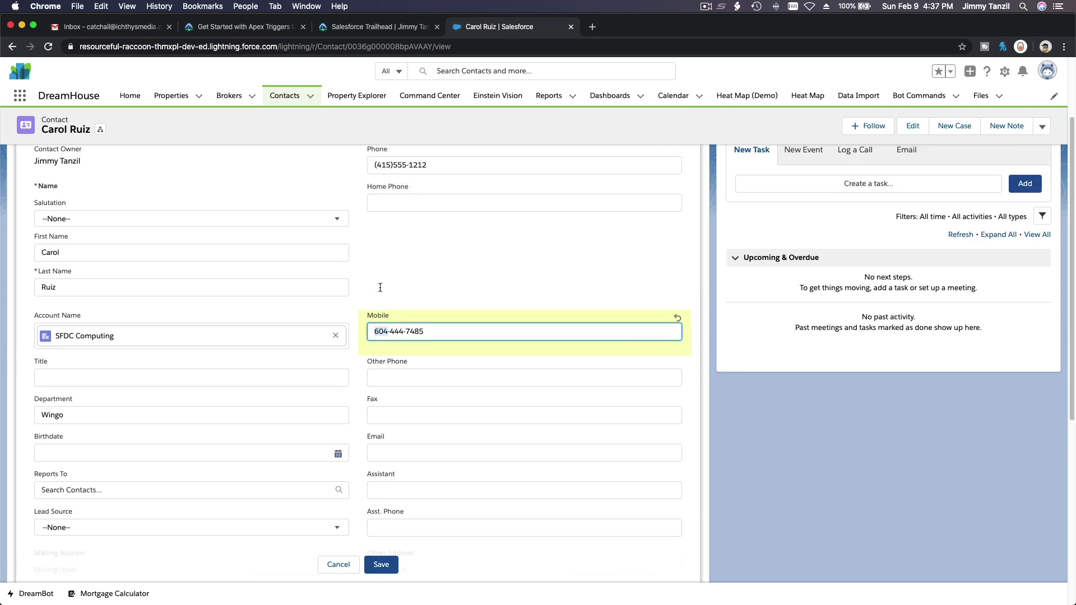
pyautogui.scroll(-5, 379, 287)
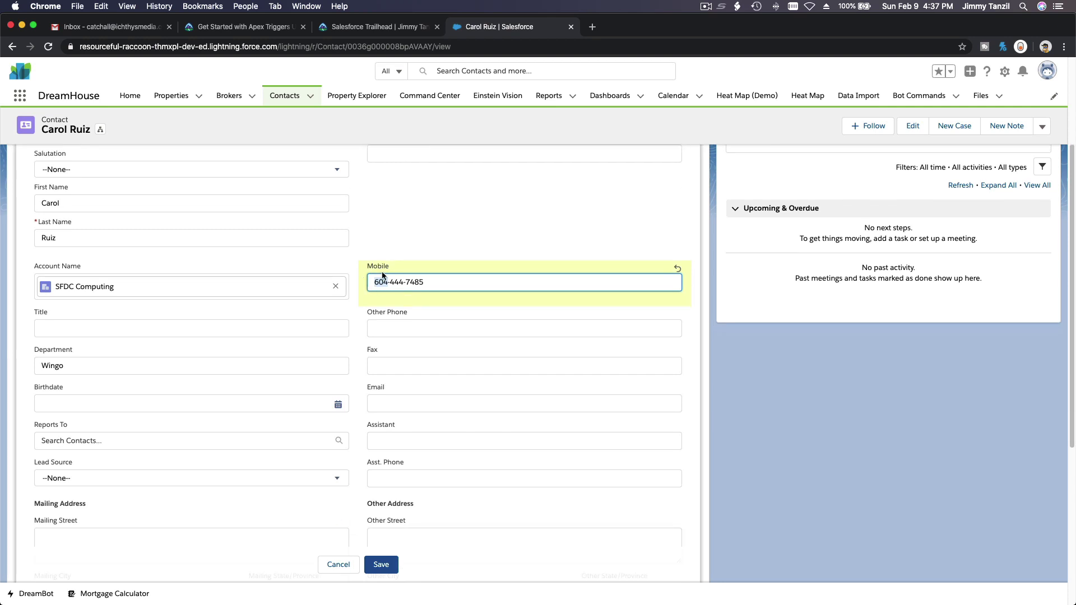
pyautogui.scroll(2, 382, 275)
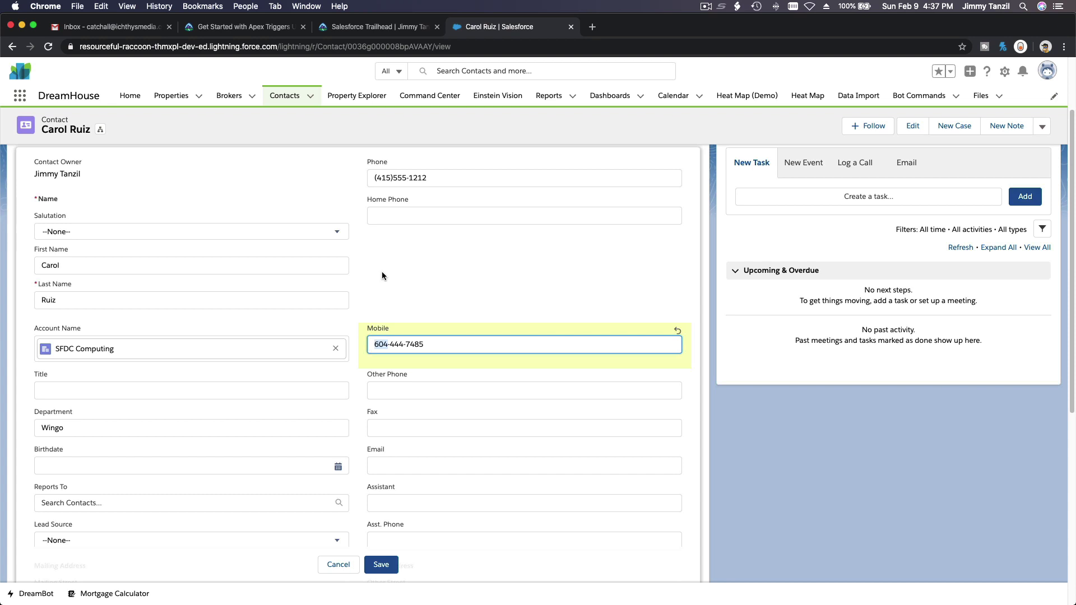
pyautogui.scroll(2, 382, 271)
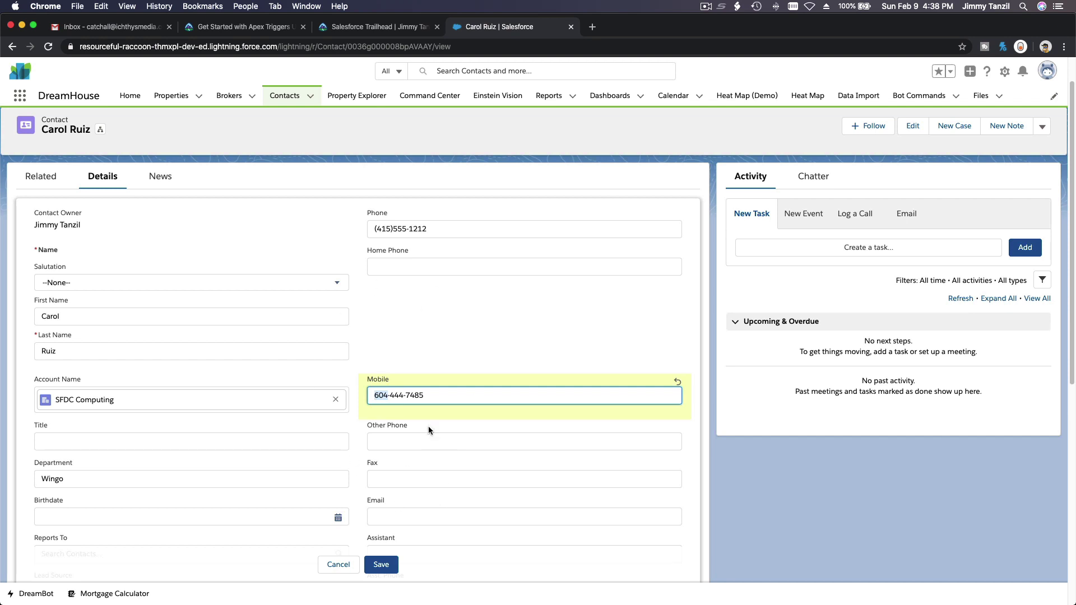
pyautogui.scroll(-1, 429, 429)
pyautogui.scroll(1, 428, 430)
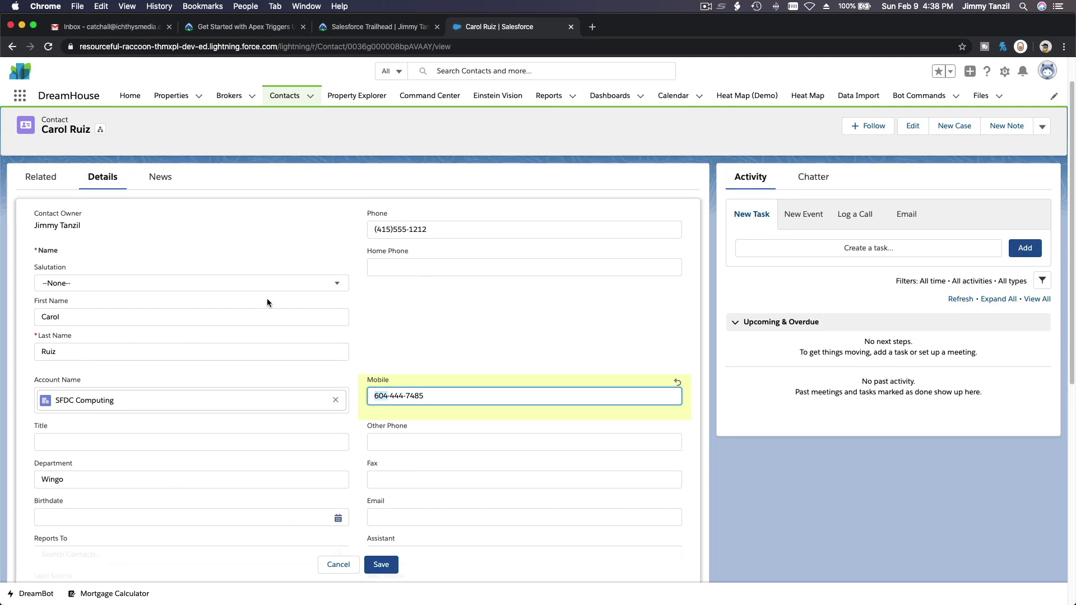
pyautogui.scroll(-2, 258, 298)
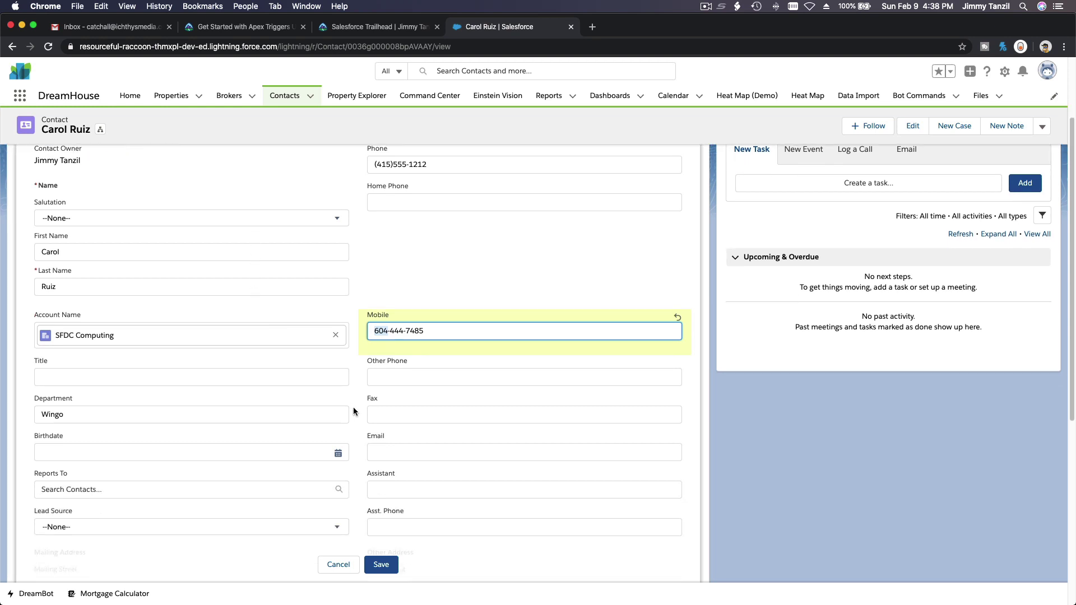
pyautogui.scroll(2, 353, 411)
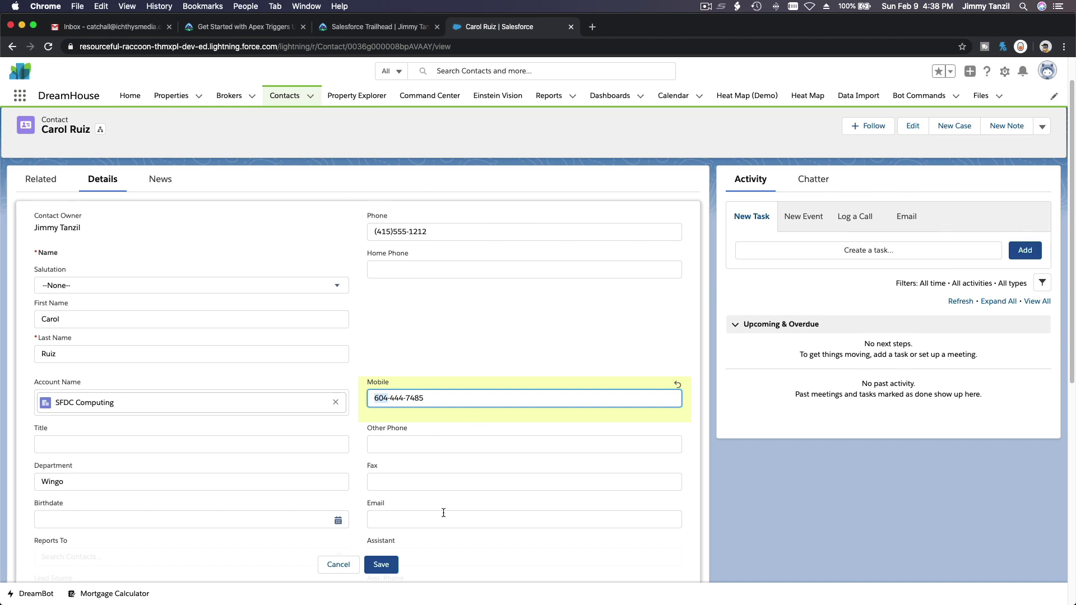
pyautogui.scroll(-2, 452, 512)
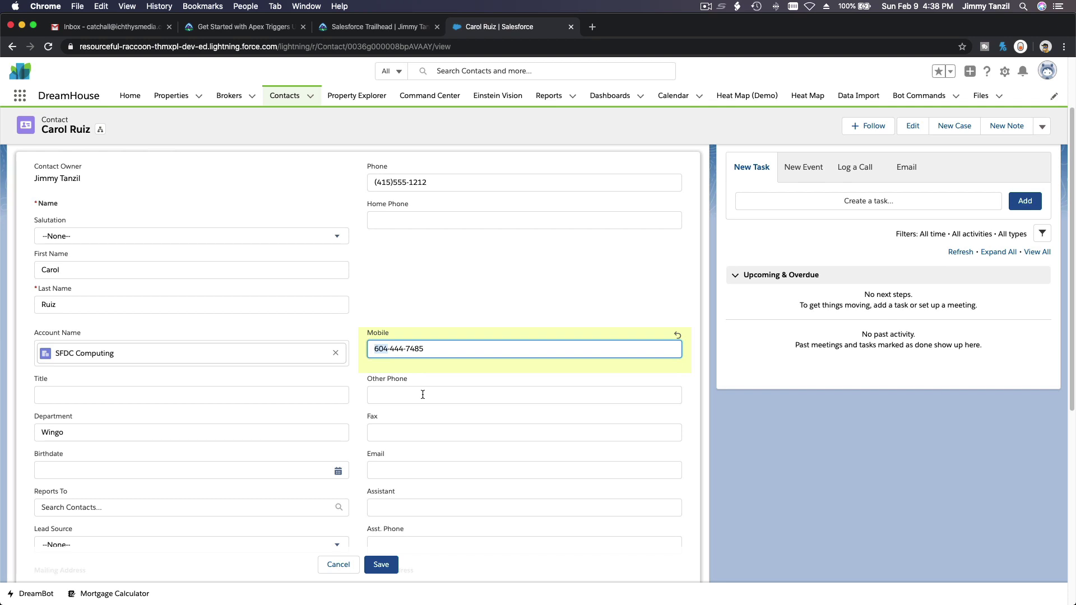
# Bring Word forward and open, then close, Format Picture for the table image
pyautogui.moveTo(5, 392)
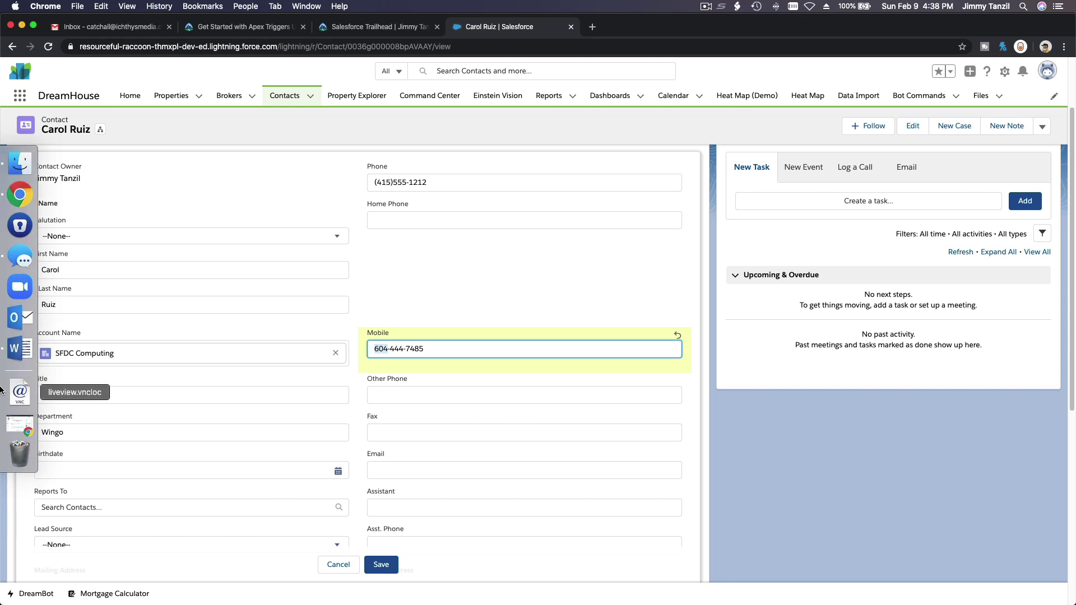
pyautogui.click(15, 348)
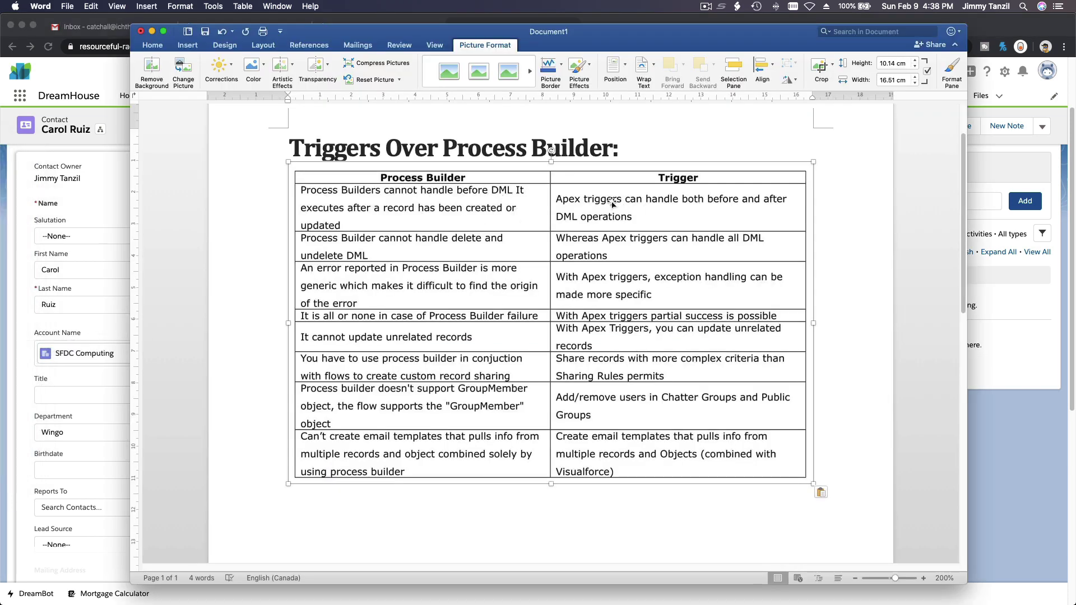
pyautogui.doubleClick(629, 217)
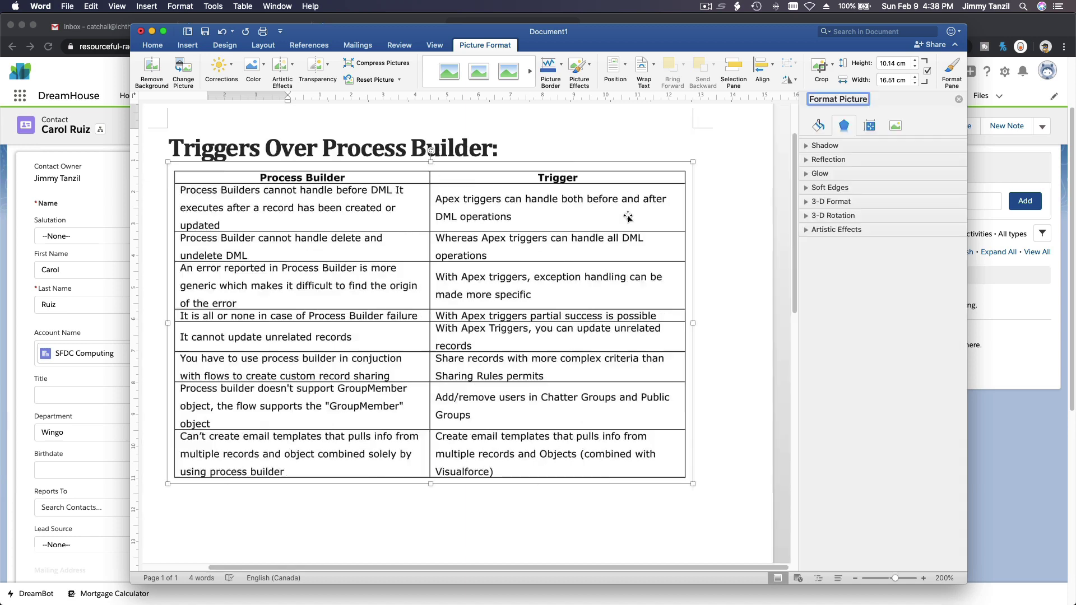
pyautogui.click(958, 99)
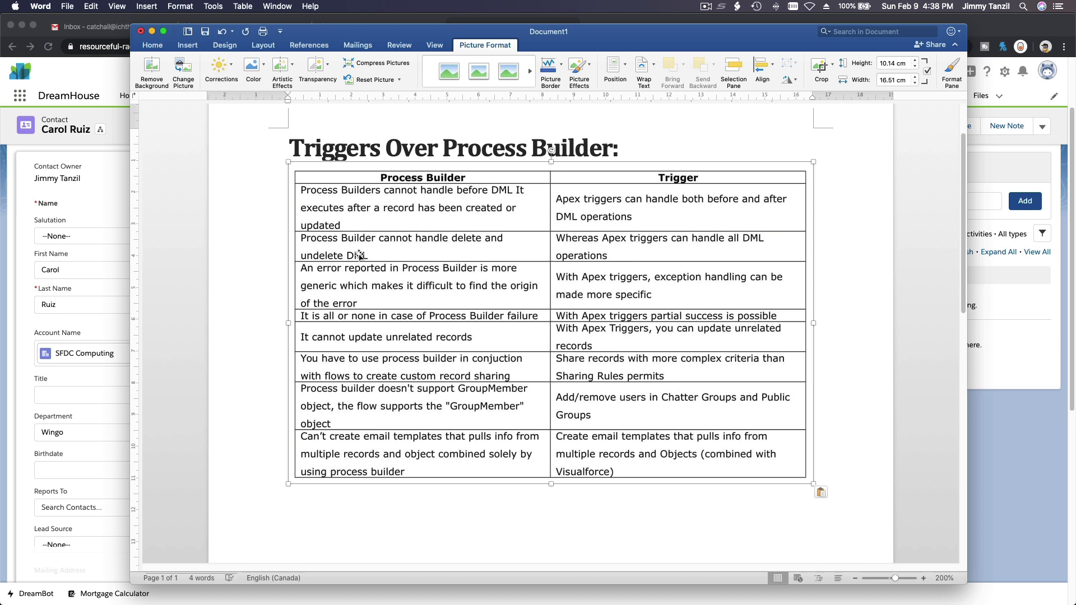
# Back in the contact edit form, cancel to discard the unsaved Mobile number
pyautogui.scroll(-2, 358, 255)
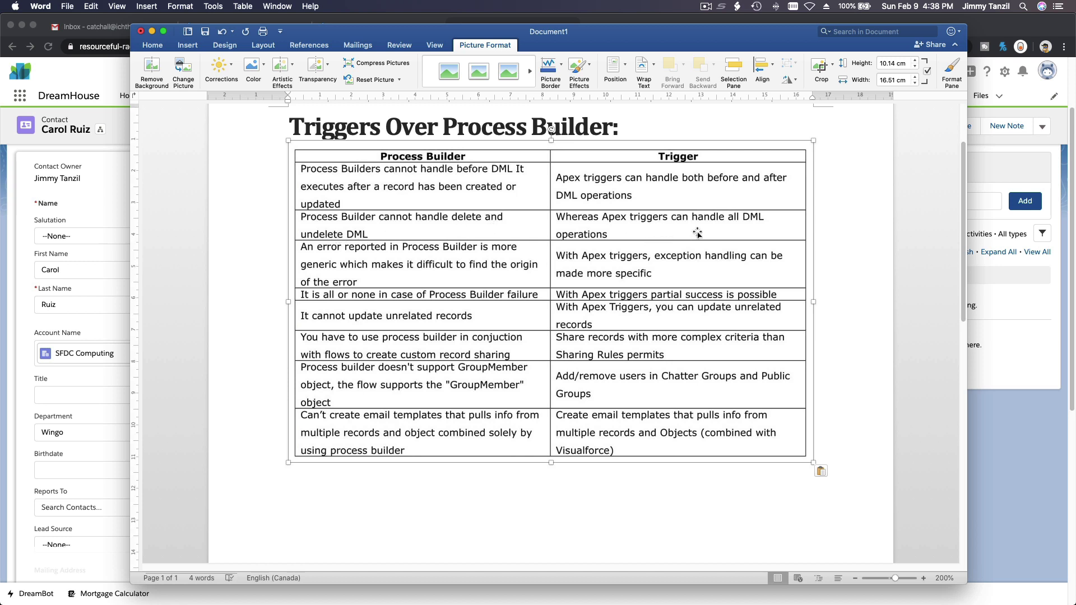
pyautogui.scroll(-1, 660, 234)
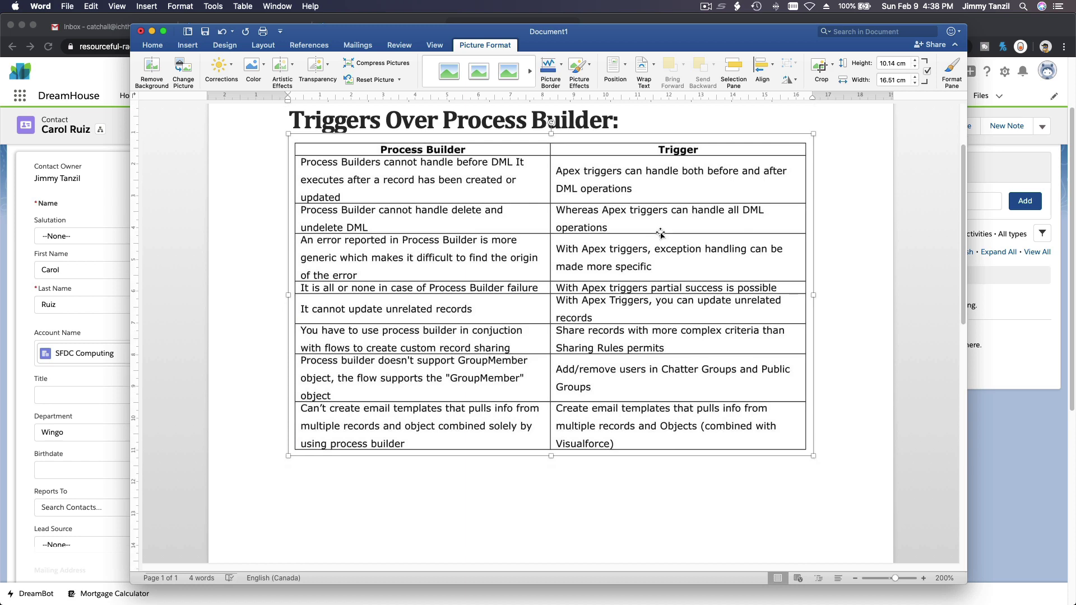
pyautogui.click(107, 137)
pyautogui.click(342, 564)
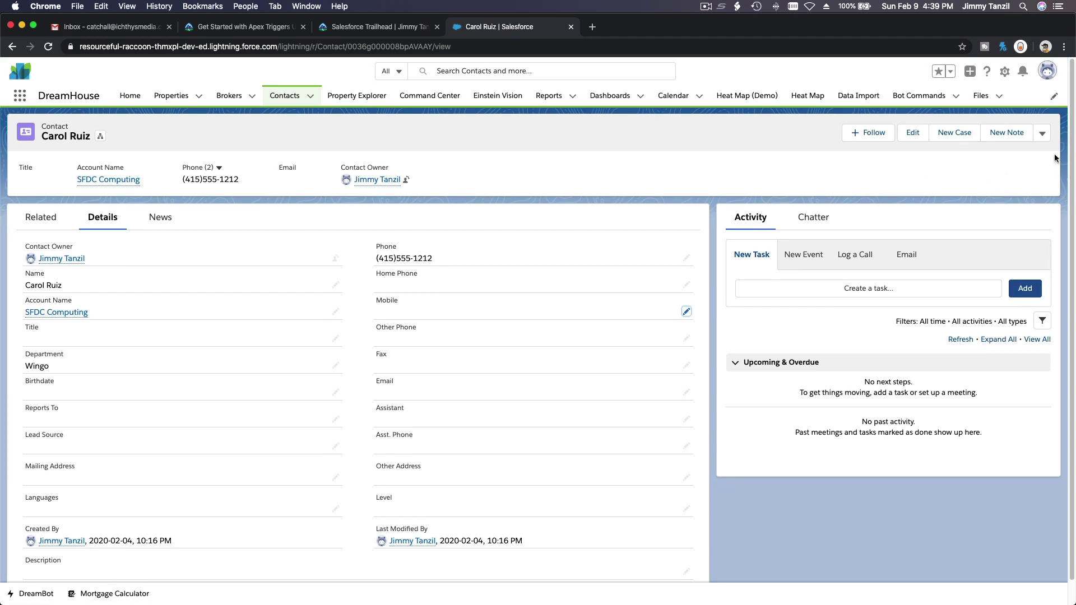
pyautogui.click(1038, 141)
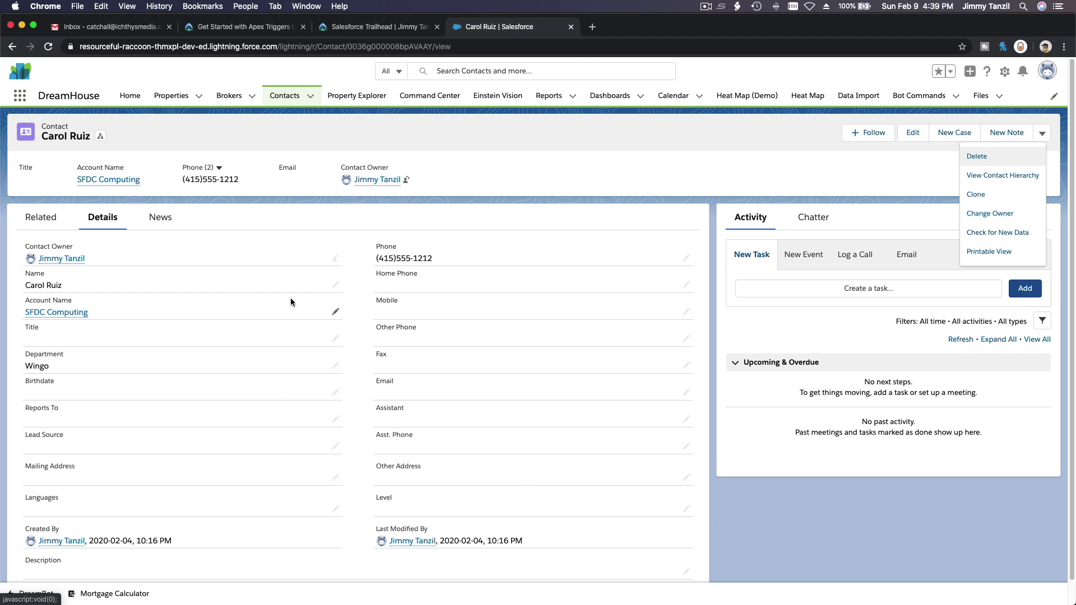
pyautogui.click(73, 137)
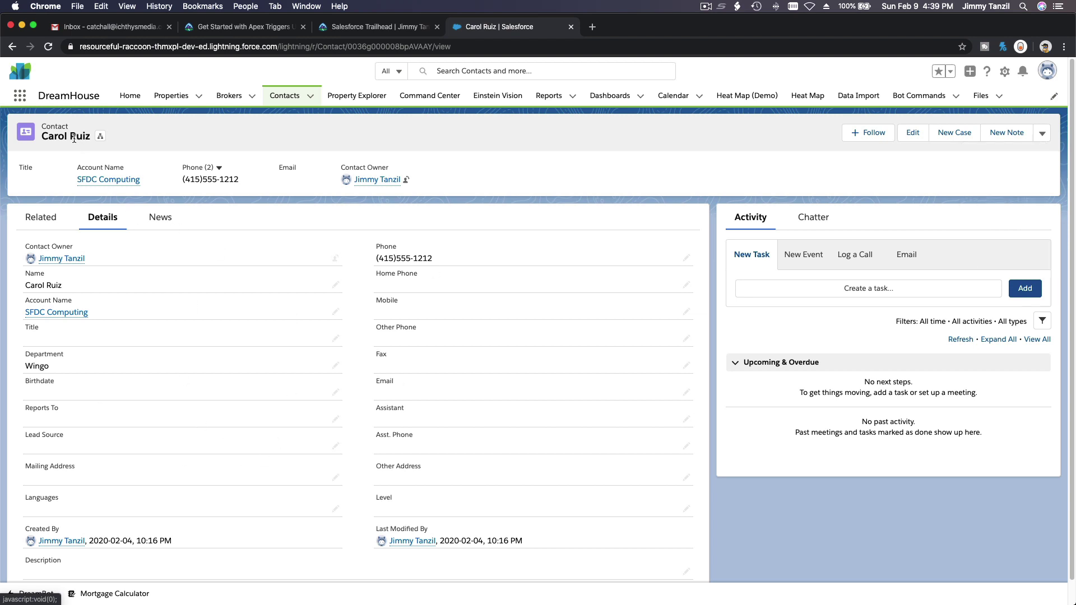
pyautogui.tripleClick(73, 137)
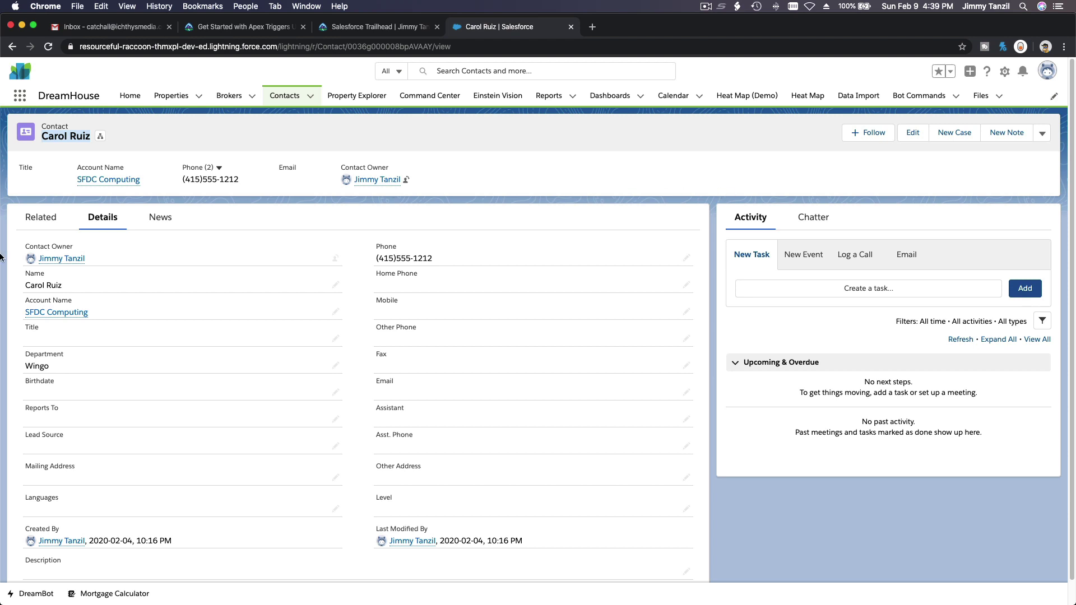
pyautogui.moveTo(1, 256)
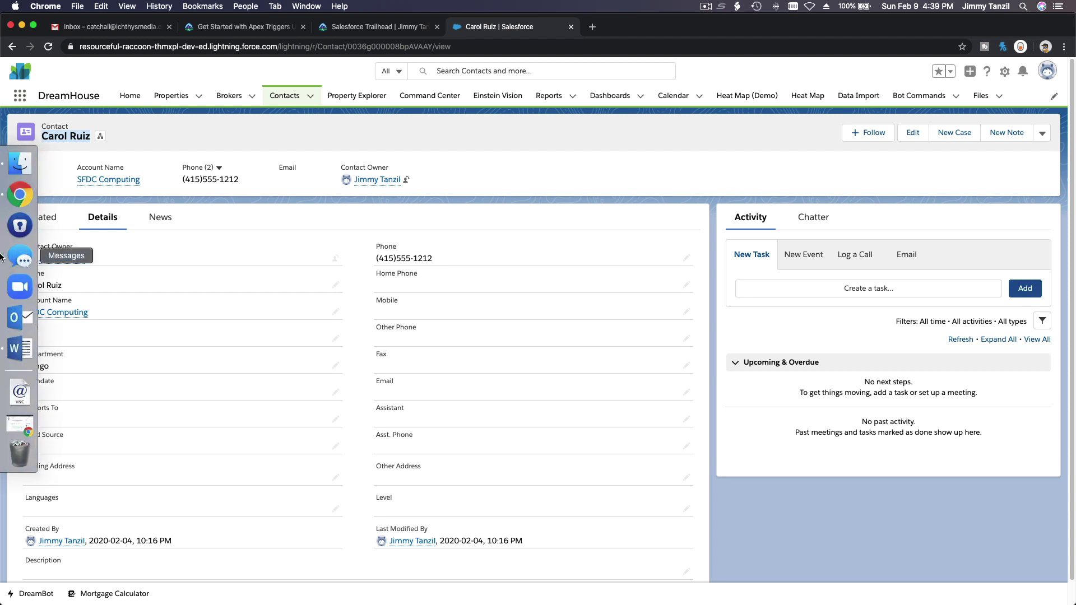
# Bring Word's comparison document forward, open and close Format Picture on the table, and scroll slightly
pyautogui.click(14, 349)
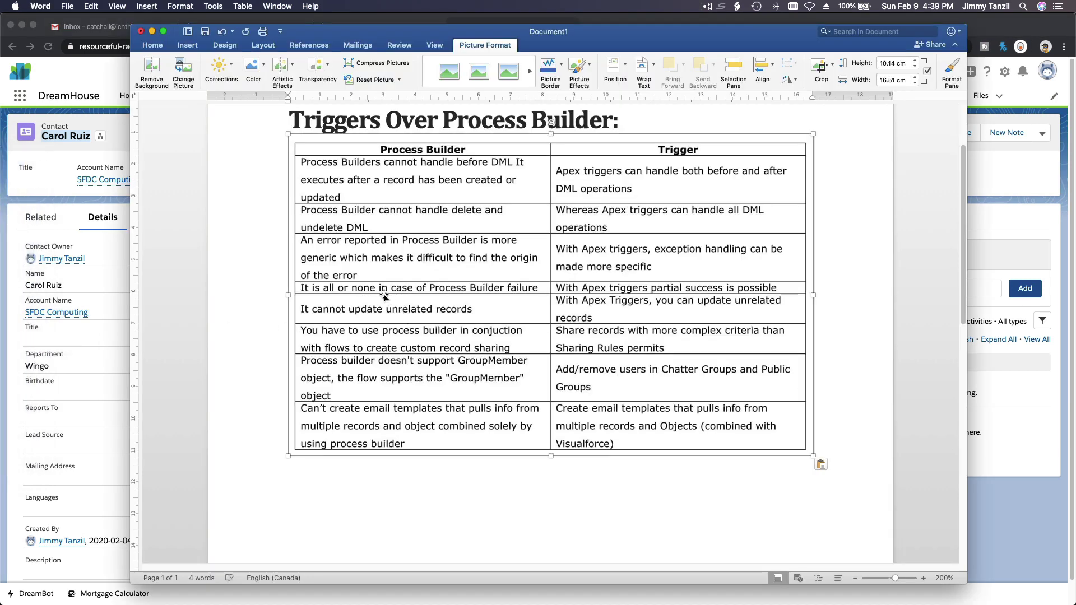
pyautogui.doubleClick(503, 287)
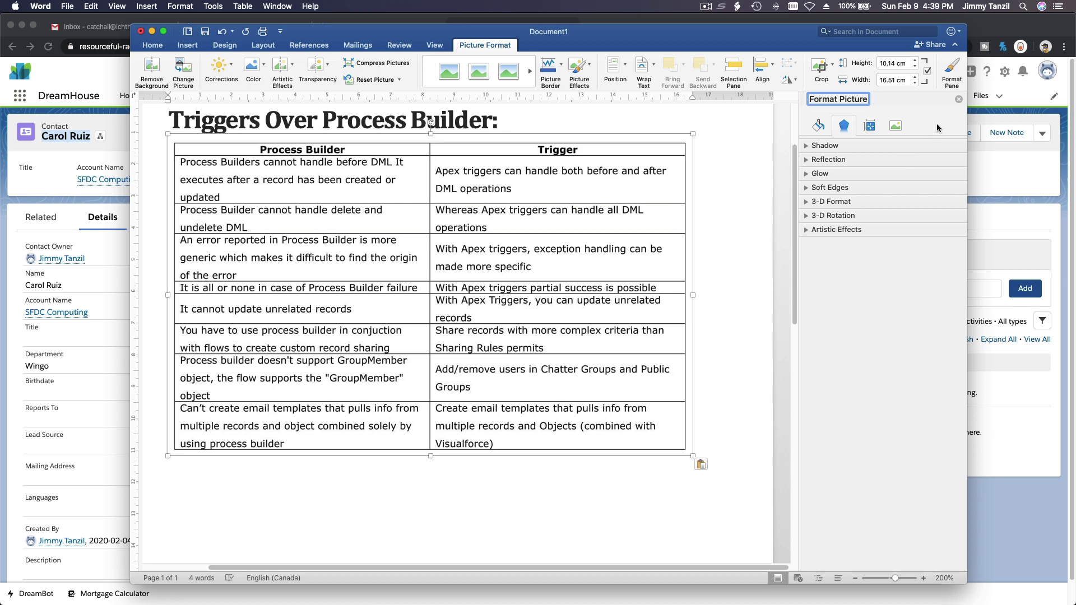
pyautogui.click(959, 99)
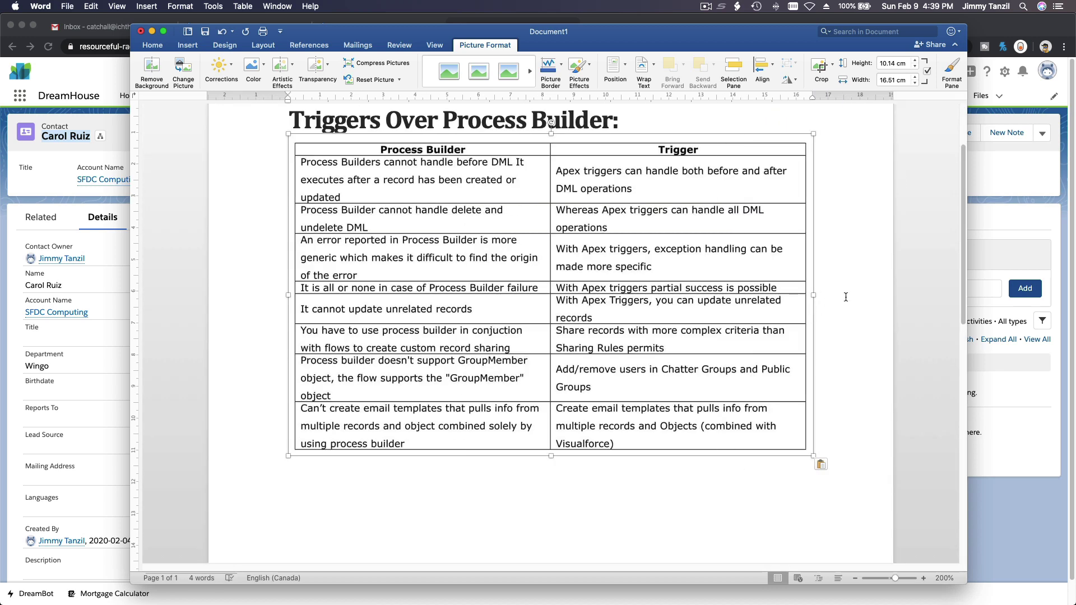
pyautogui.scroll(-1, 846, 297)
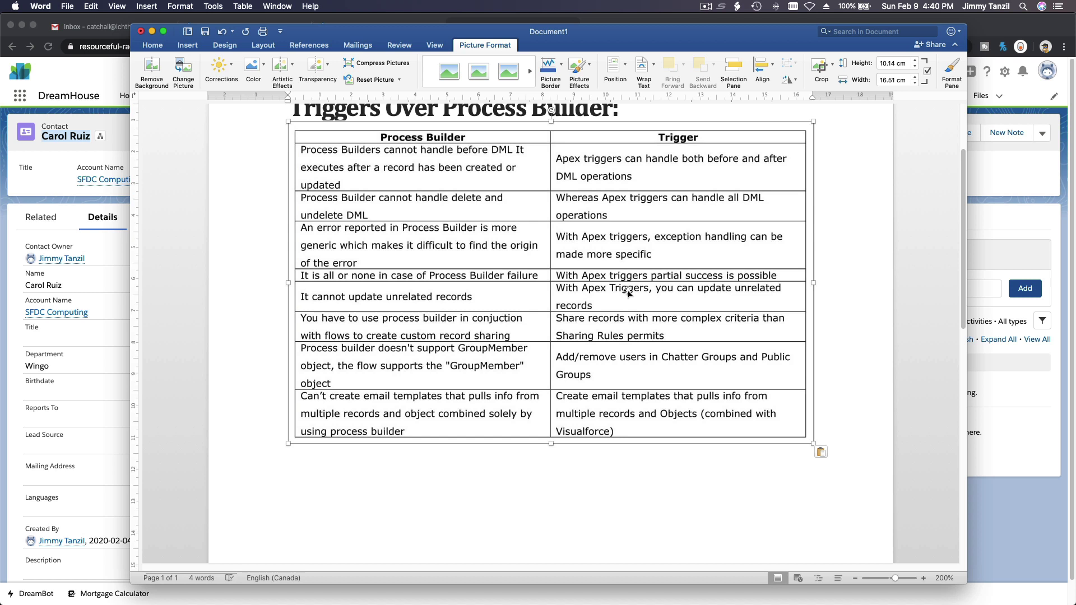
pyautogui.scroll(1, 628, 293)
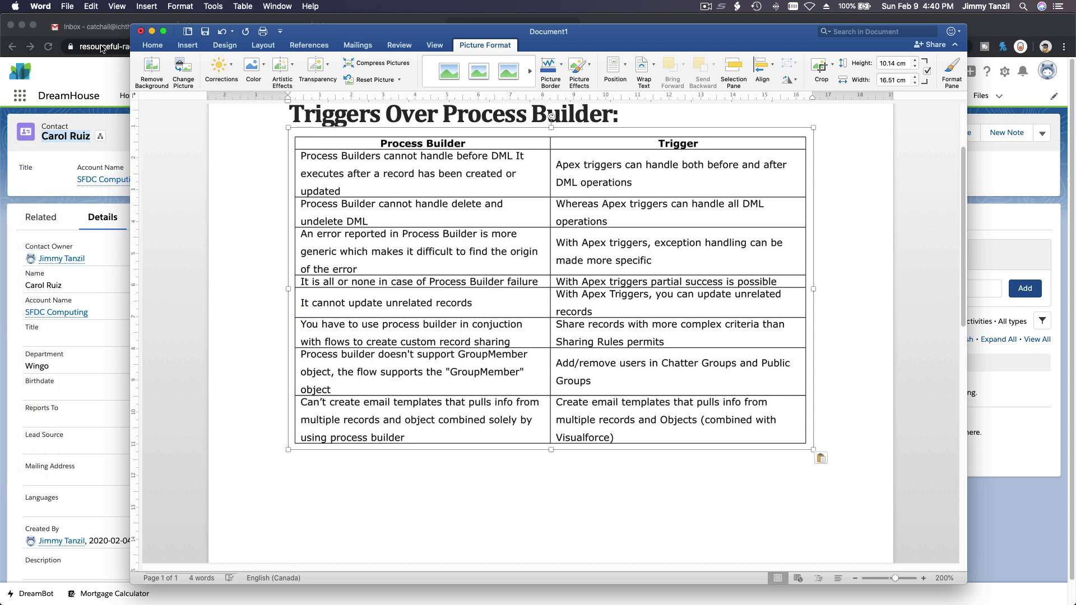
# Switch to the Apex Triggers lesson and highlight the before insert, before update and before delete events
pyautogui.click(246, 23)
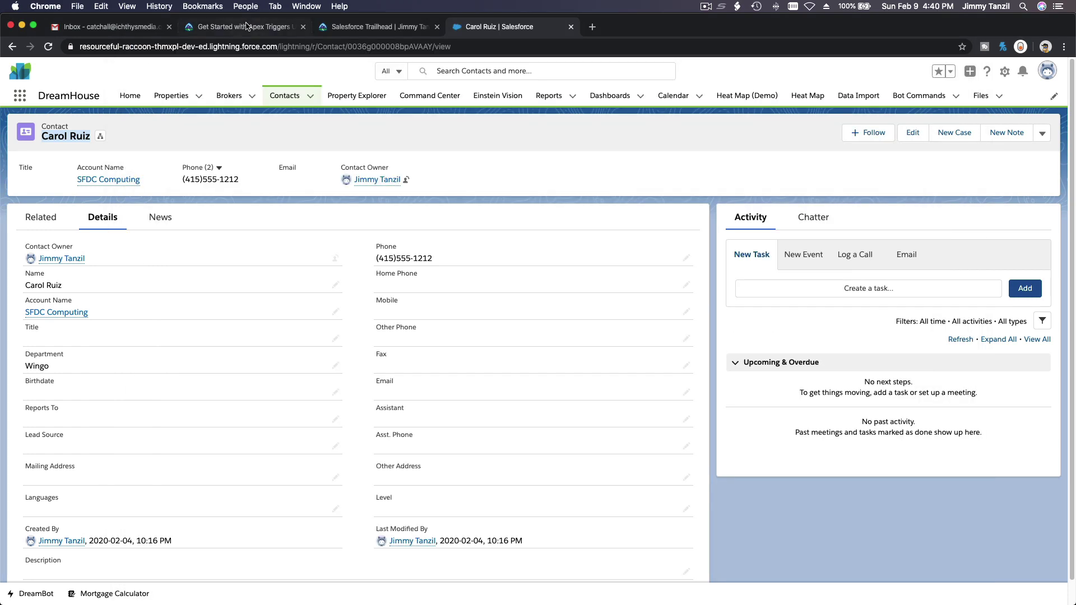
pyautogui.click(247, 27)
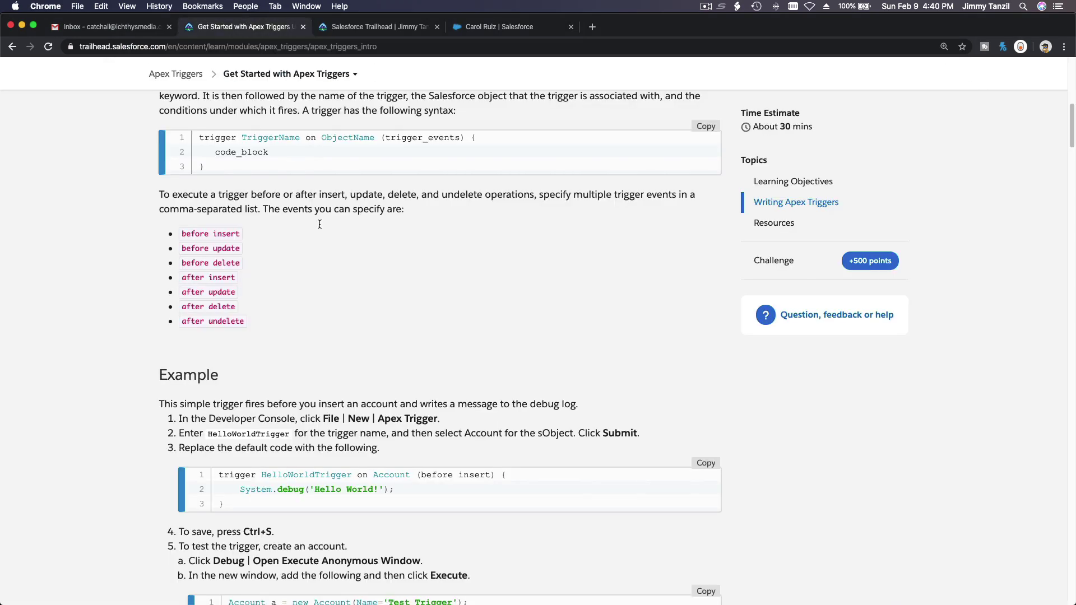
pyautogui.doubleClick(191, 236)
pyautogui.doubleClick(224, 236)
pyautogui.doubleClick(196, 249)
pyautogui.doubleClick(227, 248)
pyautogui.doubleClick(197, 264)
pyautogui.doubleClick(226, 263)
# Highlight the 'after undelete' event, then clear the selection
pyautogui.doubleClick(194, 322)
pyautogui.doubleClick(226, 322)
pyautogui.click(294, 324)
pyautogui.moveTo(249, 319); pyautogui.dragTo(181, 319)
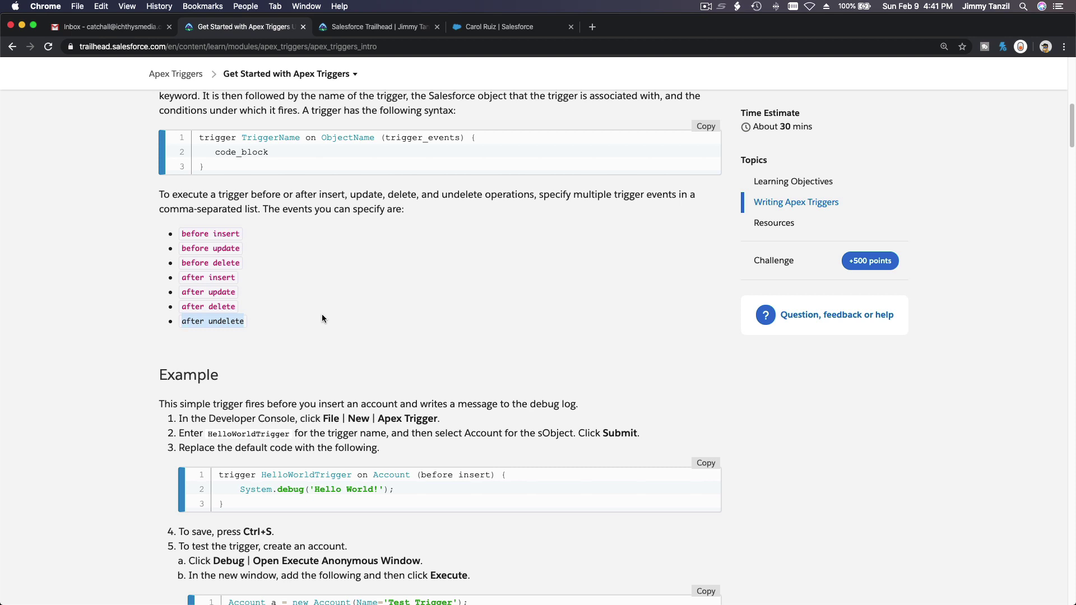
pyautogui.click(382, 303)
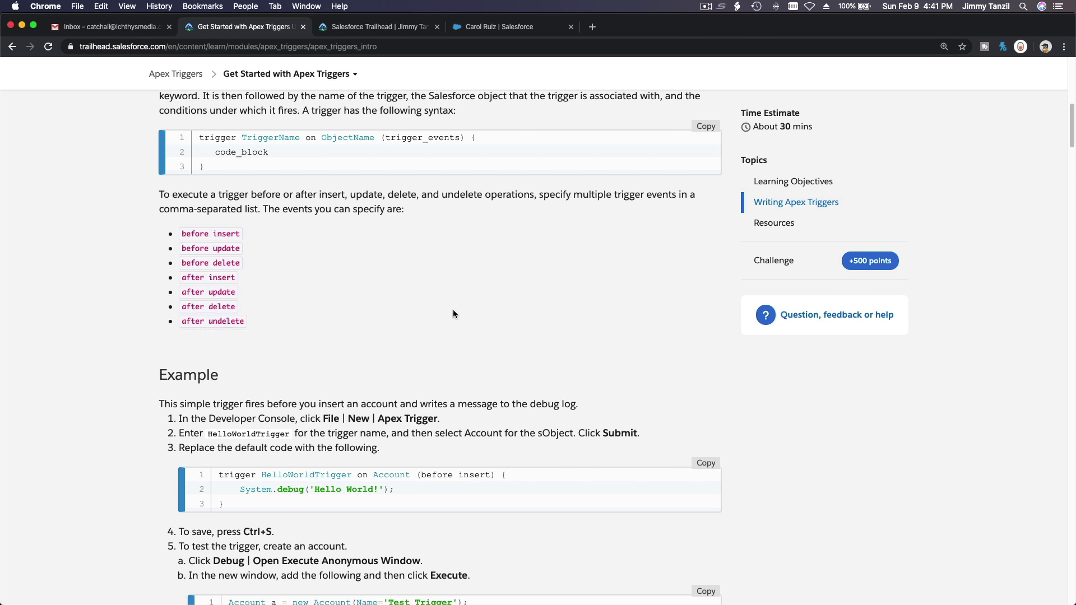
# Scroll up to review the Trigger Syntax template, then back down to the HelloWorldTrigger example
pyautogui.scroll(3, 453, 311)
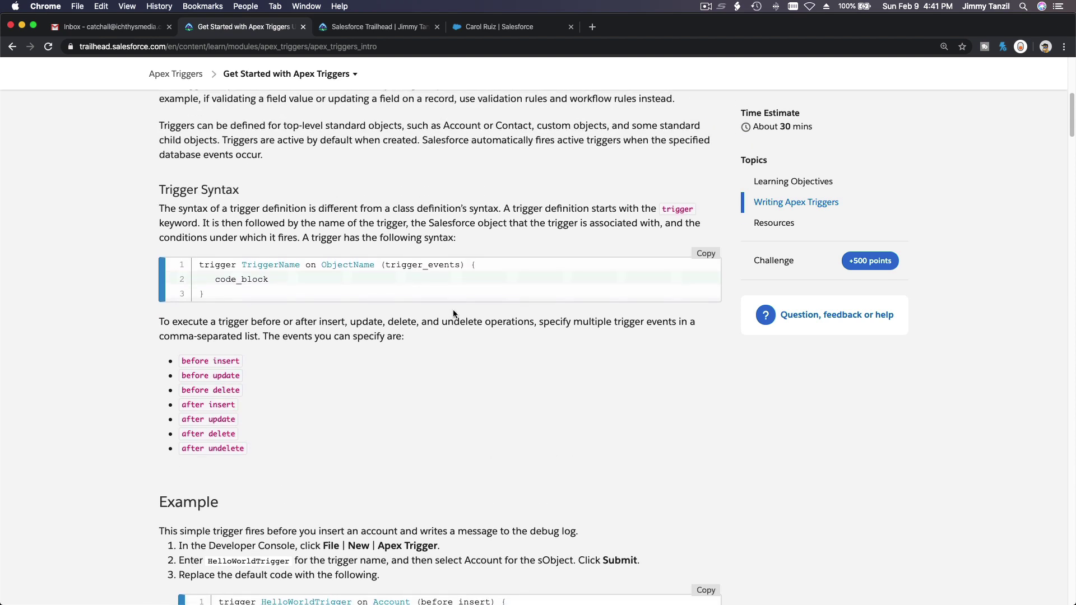
pyautogui.scroll(1, 453, 311)
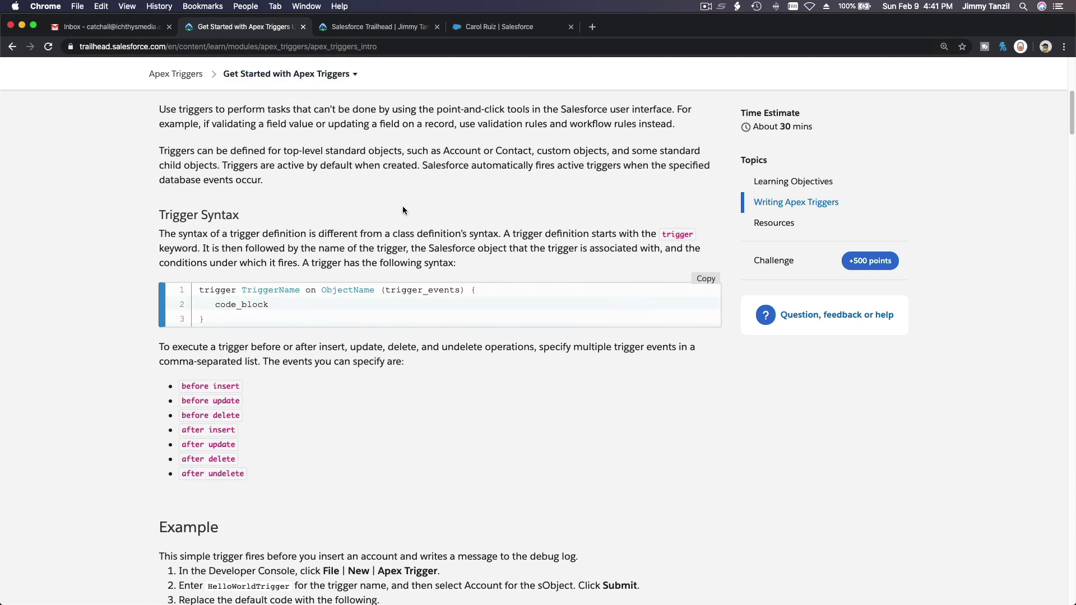
pyautogui.scroll(-3, 402, 211)
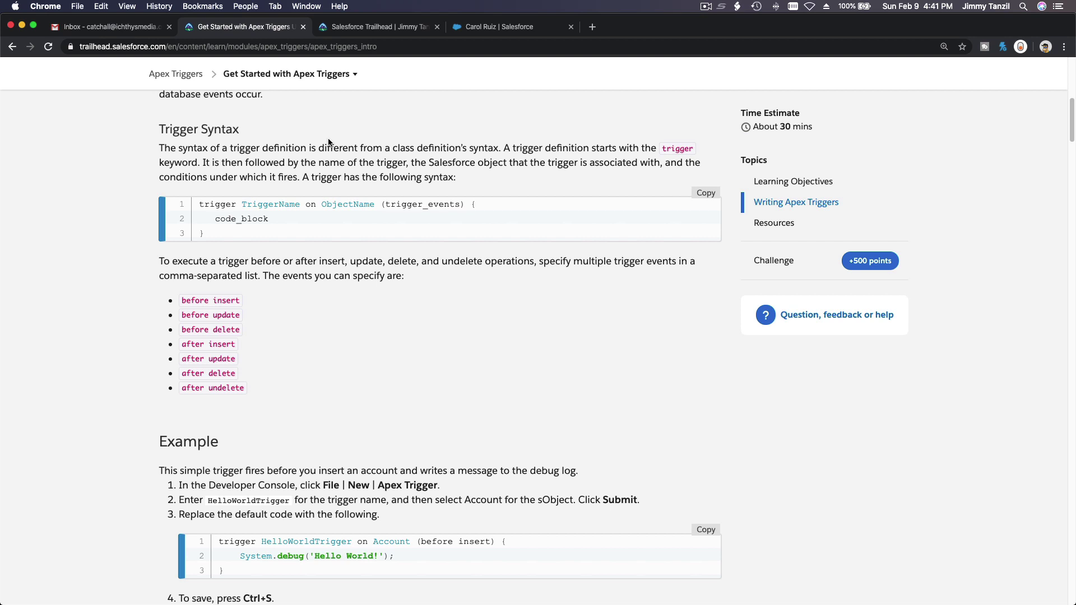
pyautogui.scroll(-5, 329, 142)
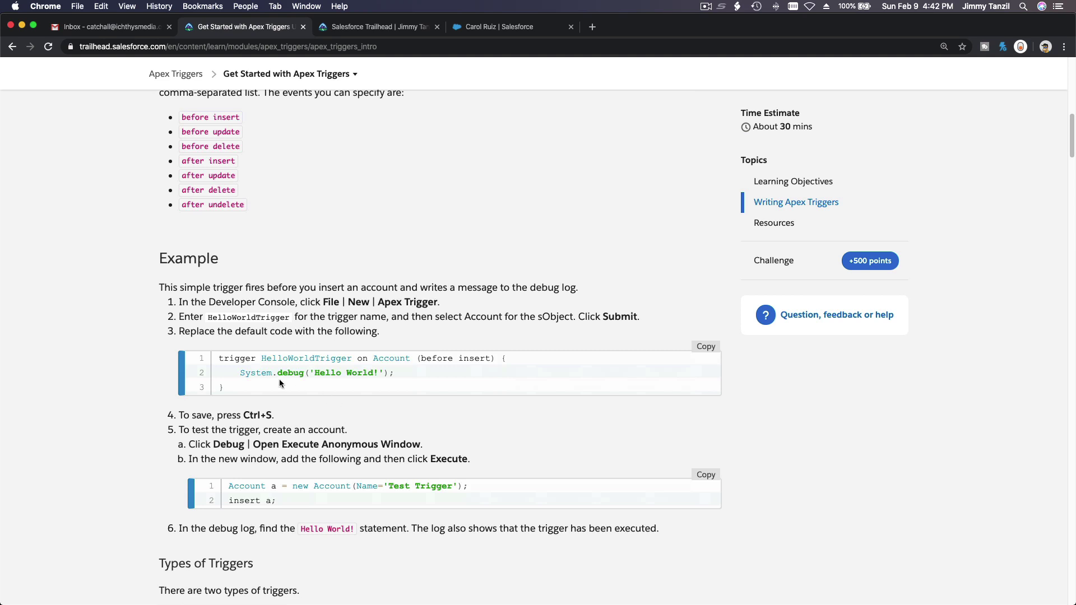
# Highlight the HelloWorldTrigger example code, then return to the Word trigger comparison document
pyautogui.moveTo(240, 387); pyautogui.dragTo(226, 364)
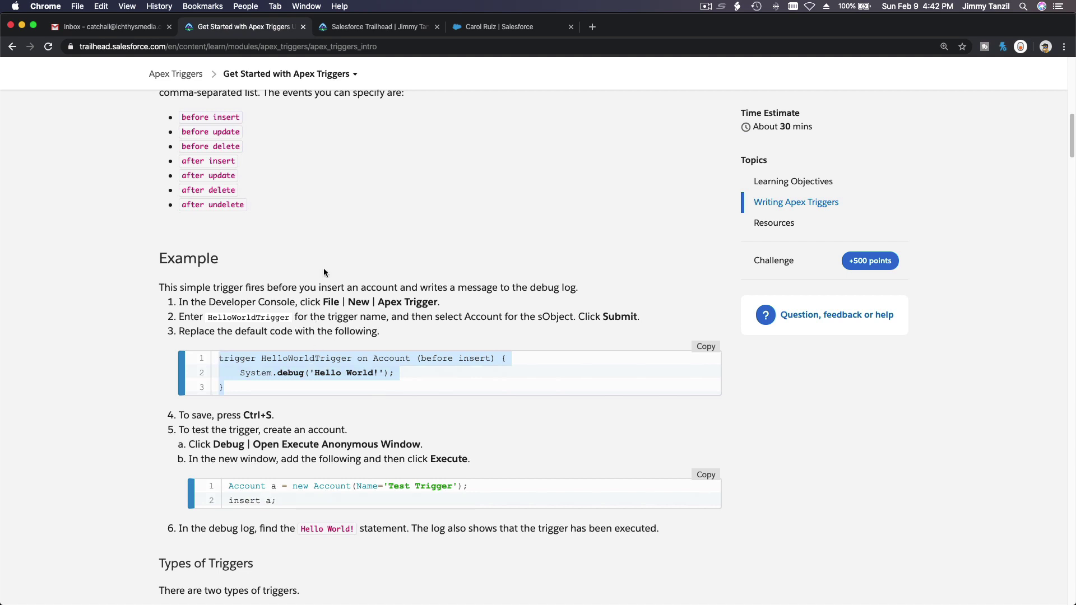
pyautogui.click(327, 251)
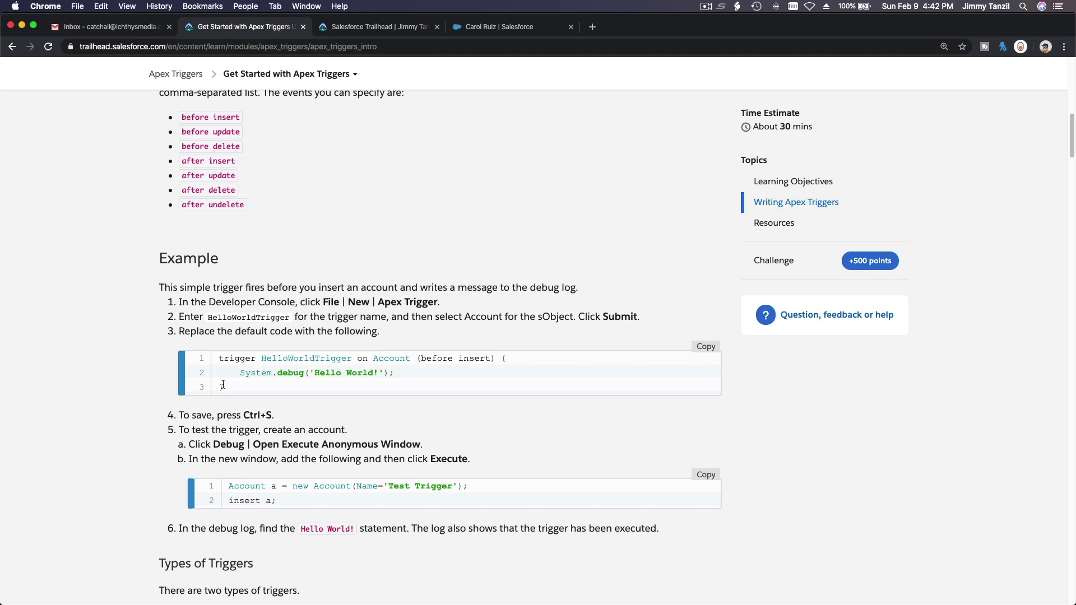
pyautogui.moveTo(3, 314)
pyautogui.click(19, 348)
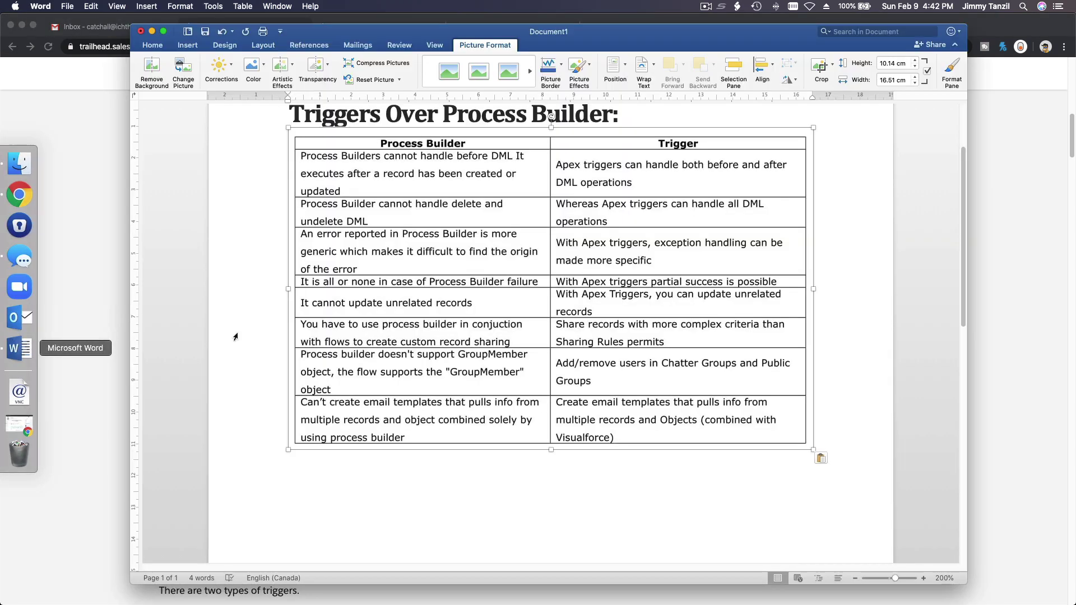
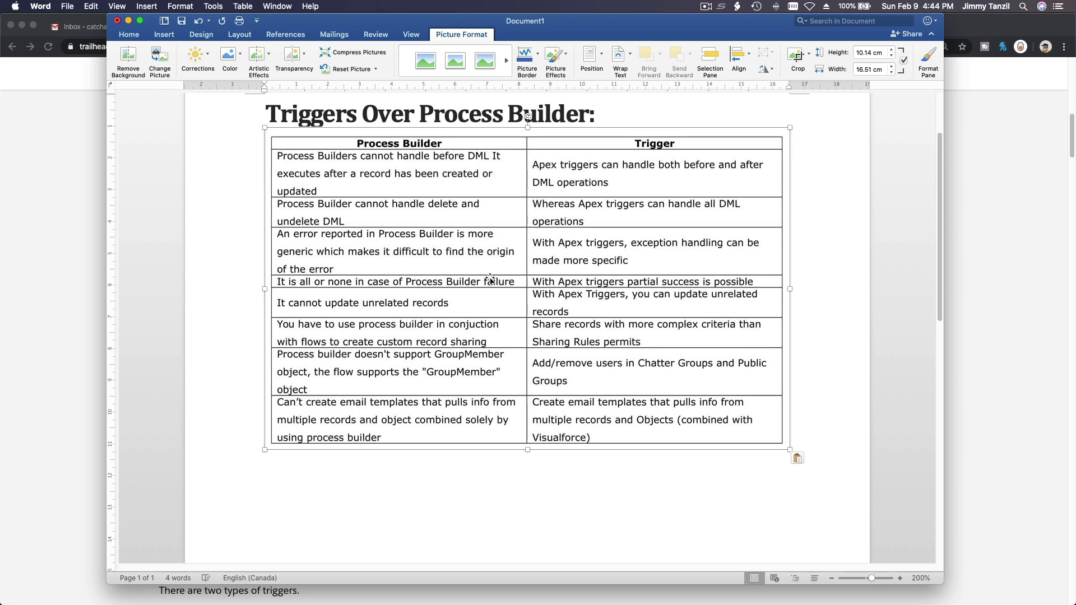
# Bring the Trailhead 'Get Started with Apex Triggers' page in Chrome back in front of Word
pyautogui.click(53, 288)
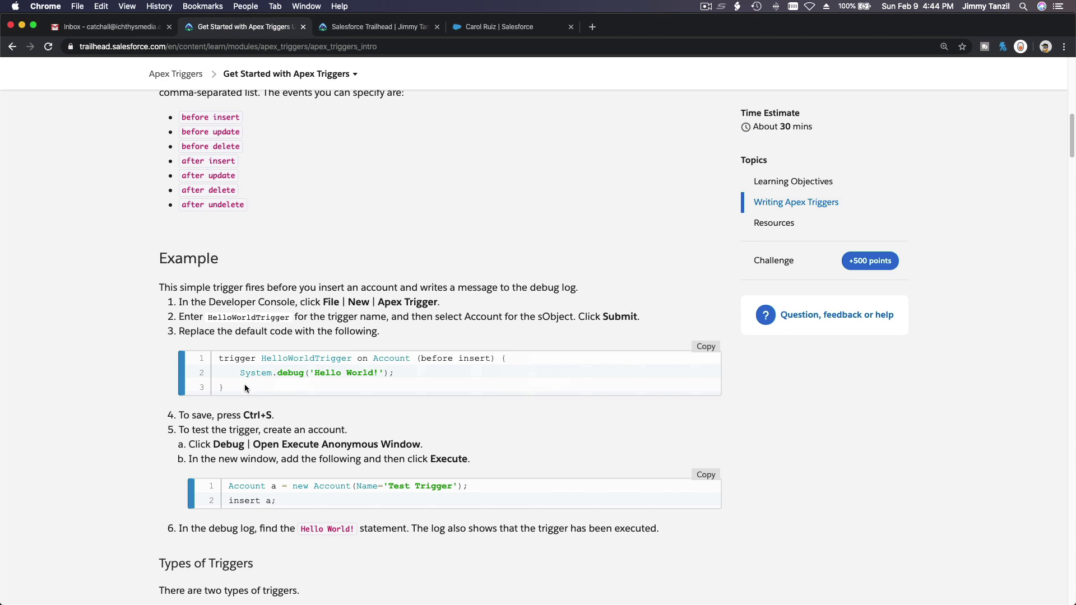
# Highlight the HelloWorldTrigger System.debug line, then scroll through the Context Variables section
pyautogui.moveTo(244, 384); pyautogui.dragTo(219, 356)
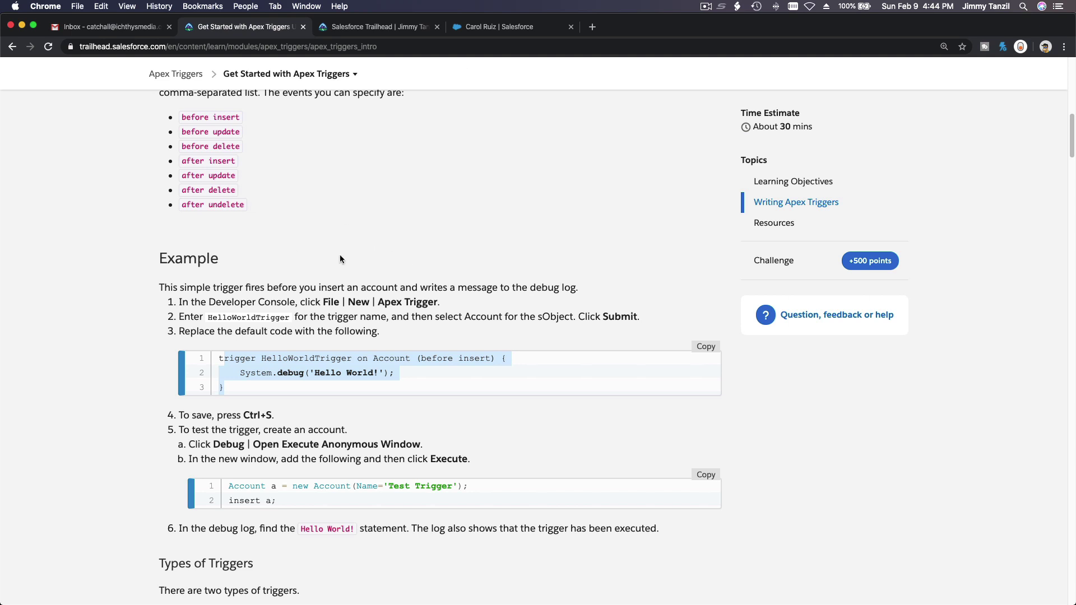
pyautogui.click(257, 268)
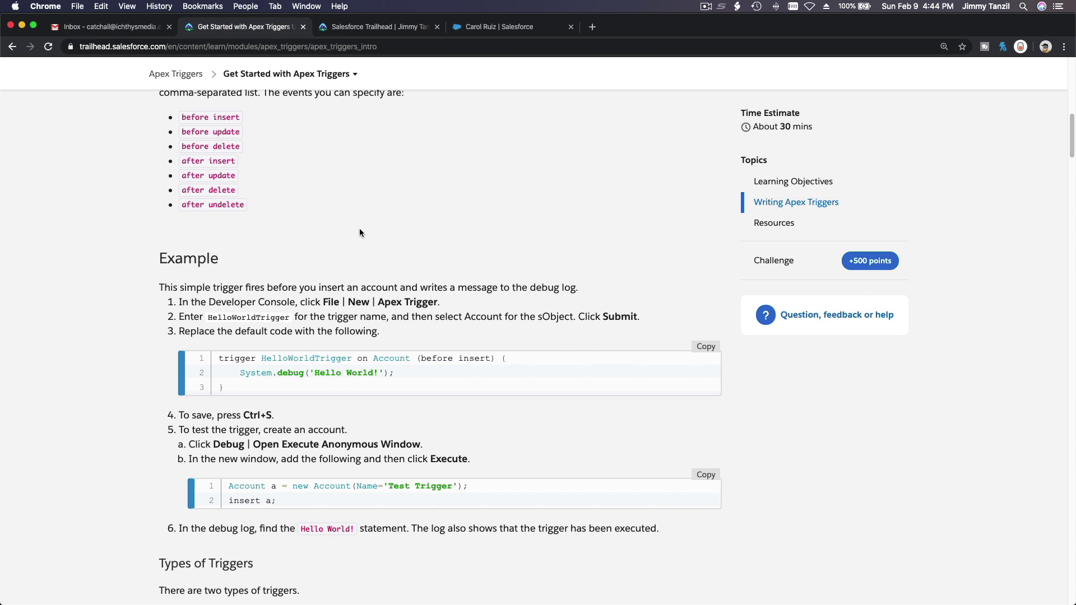
pyautogui.scroll(-1, 360, 232)
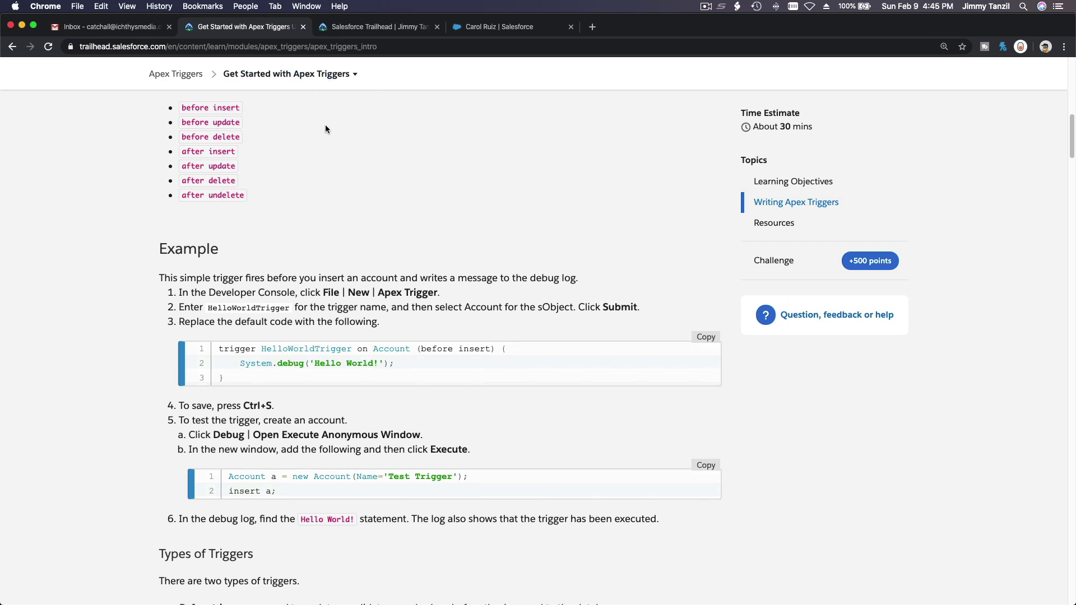
pyautogui.scroll(-5, 360, 183)
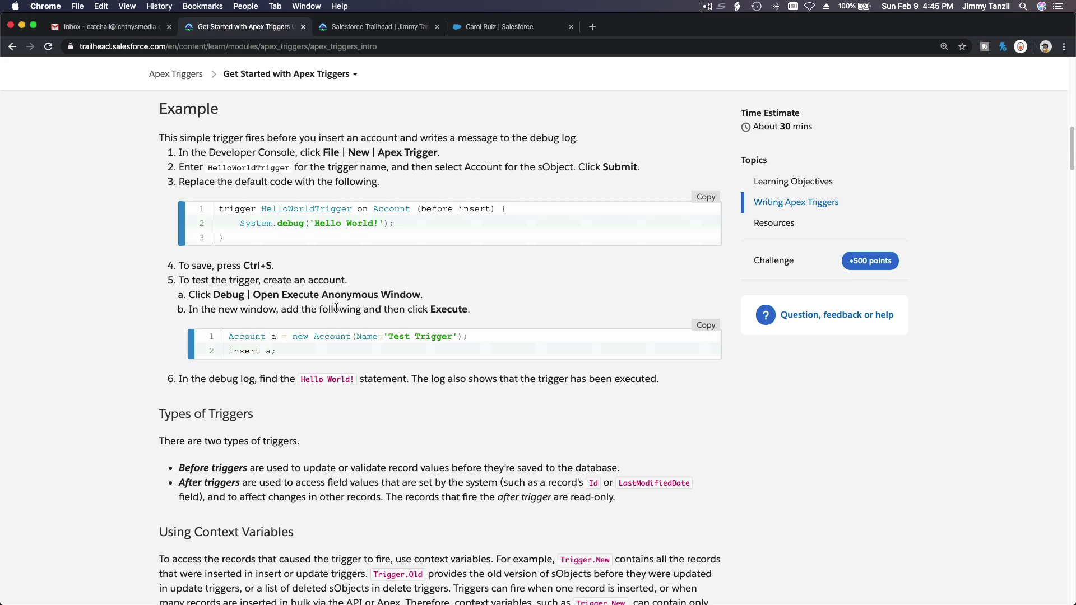
pyautogui.scroll(-7, 335, 307)
pyautogui.scroll(-10, 335, 307)
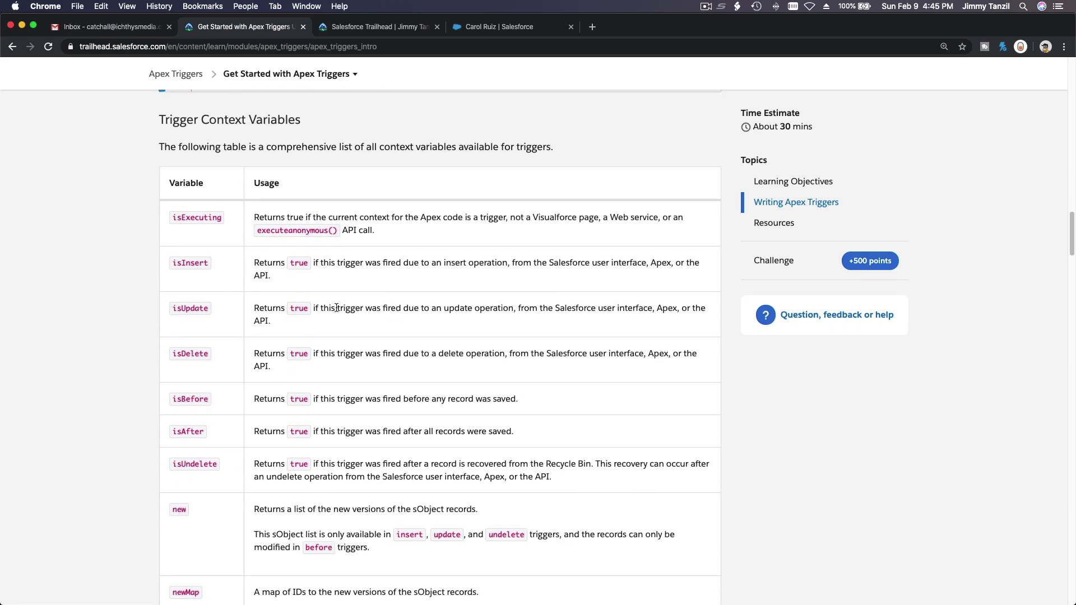
pyautogui.scroll(12, 336, 307)
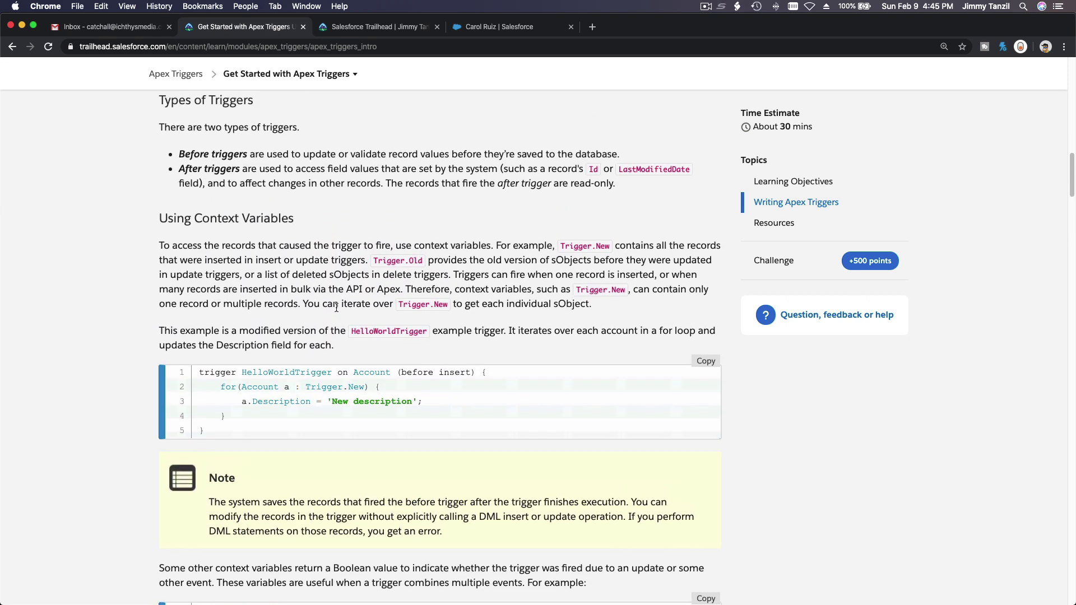
pyautogui.scroll(-9, 335, 307)
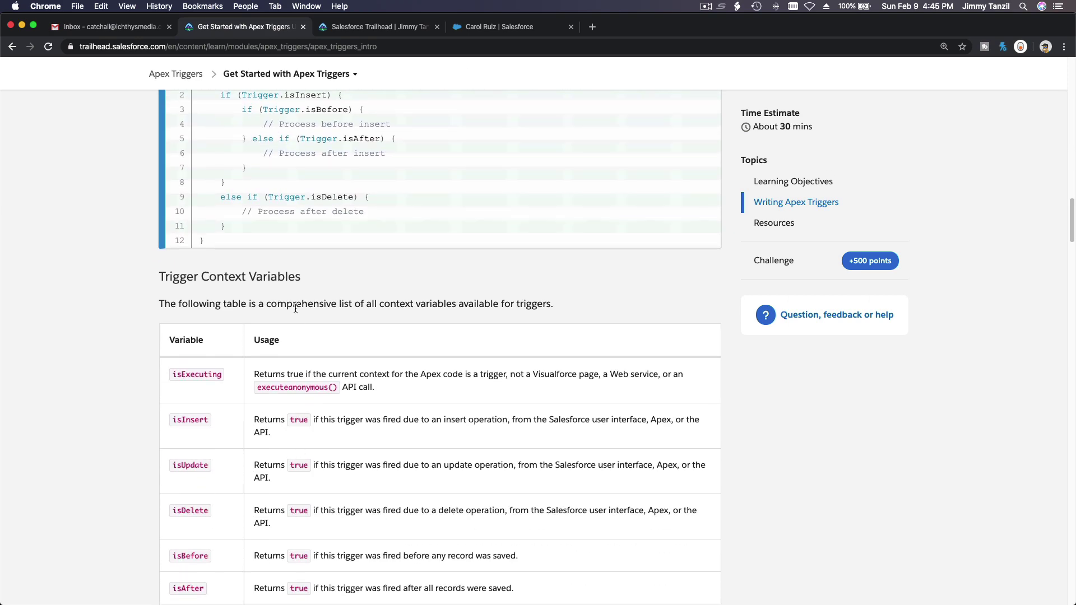
pyautogui.scroll(3, 297, 336)
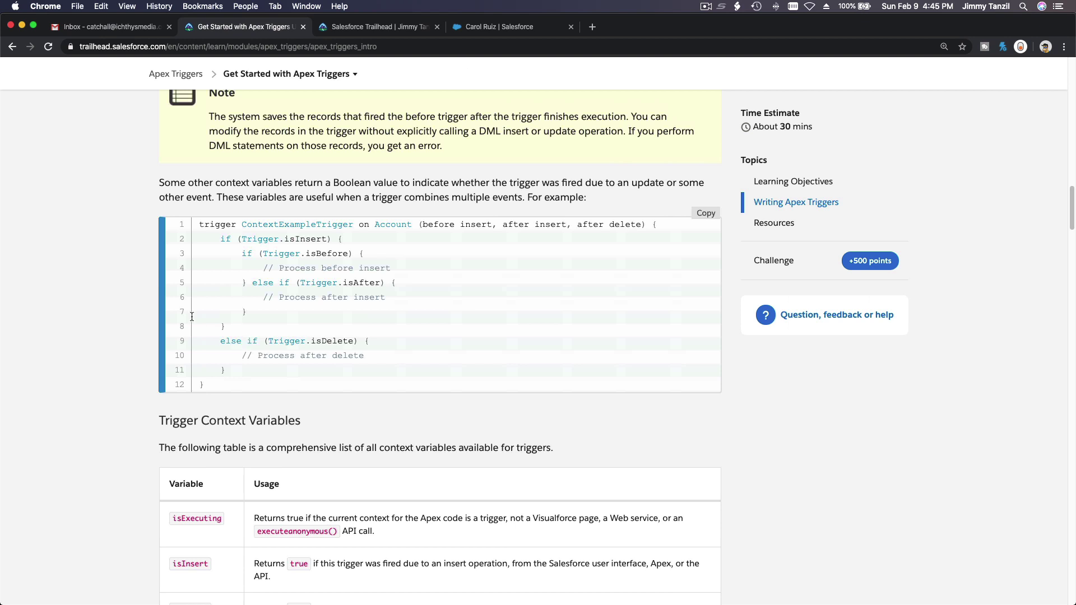
# Highlight the ContextExampleTrigger code and the phrase 'Before triggers', then open the demo contact's record
pyautogui.moveTo(199, 224); pyautogui.dragTo(194, 226)
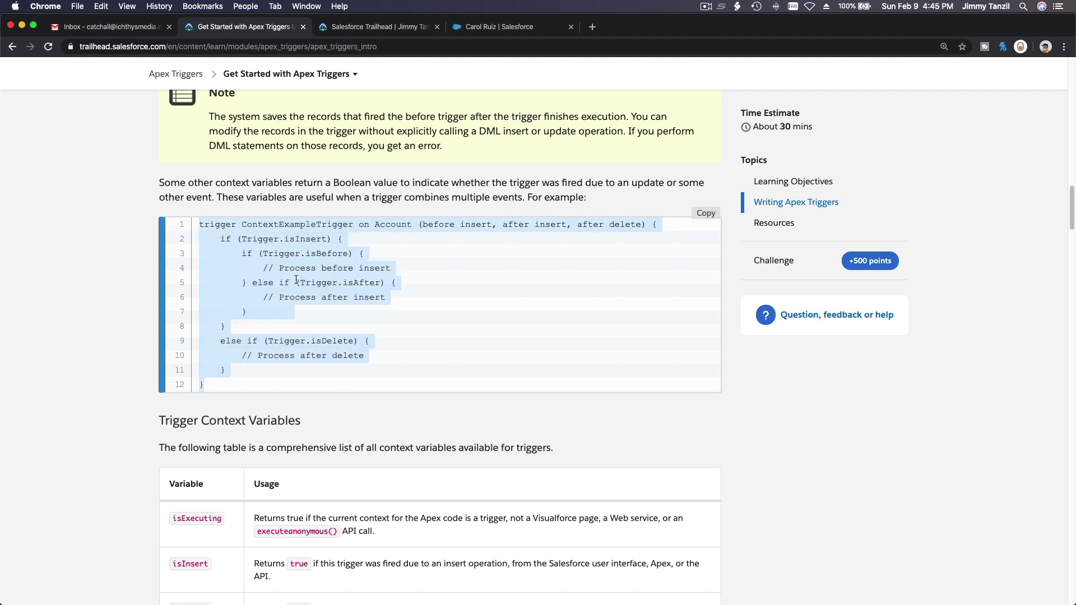
pyautogui.scroll(5, 296, 280)
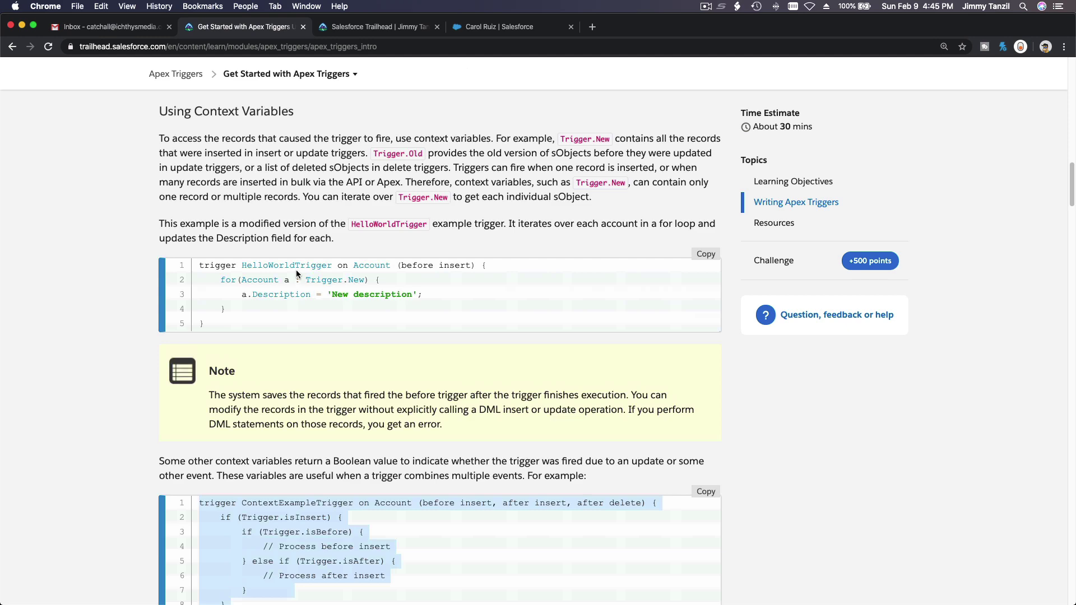
pyautogui.scroll(3, 305, 252)
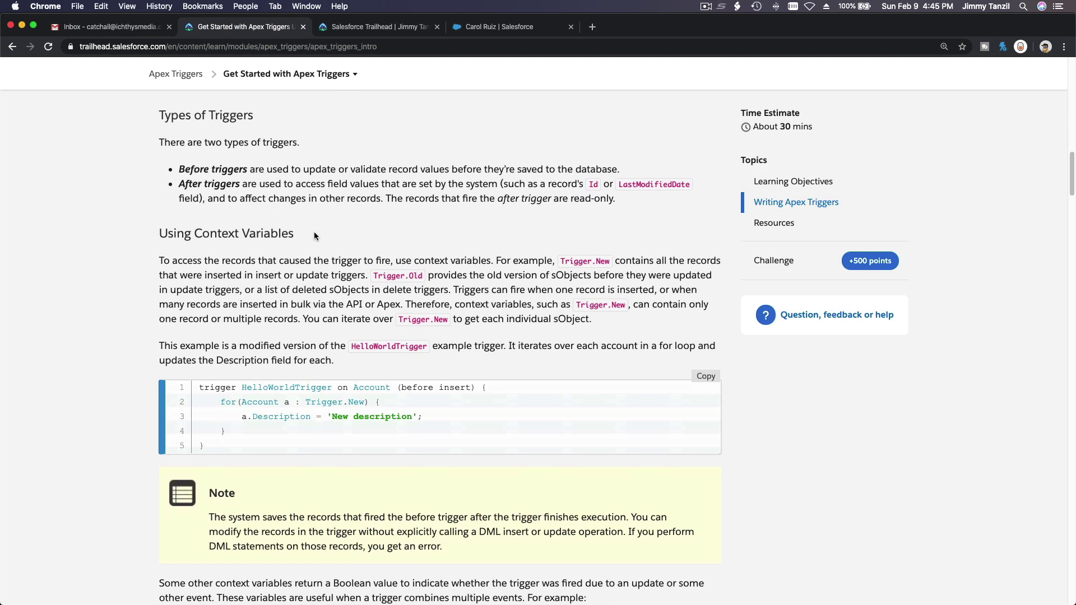
pyautogui.scroll(-1, 313, 236)
pyautogui.moveTo(179, 176); pyautogui.dragTo(244, 177)
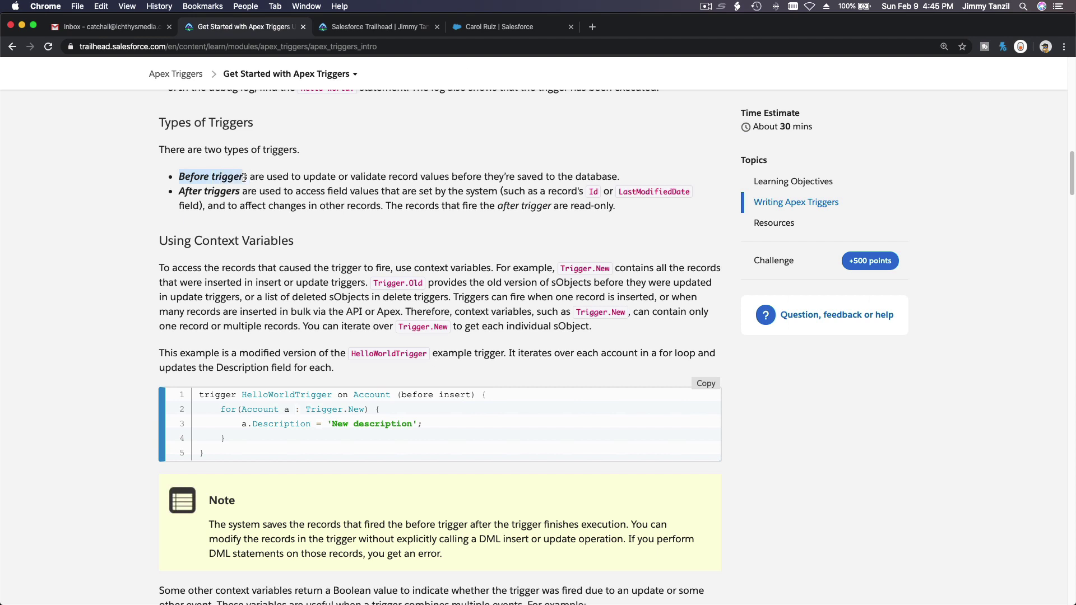
pyautogui.click(470, 28)
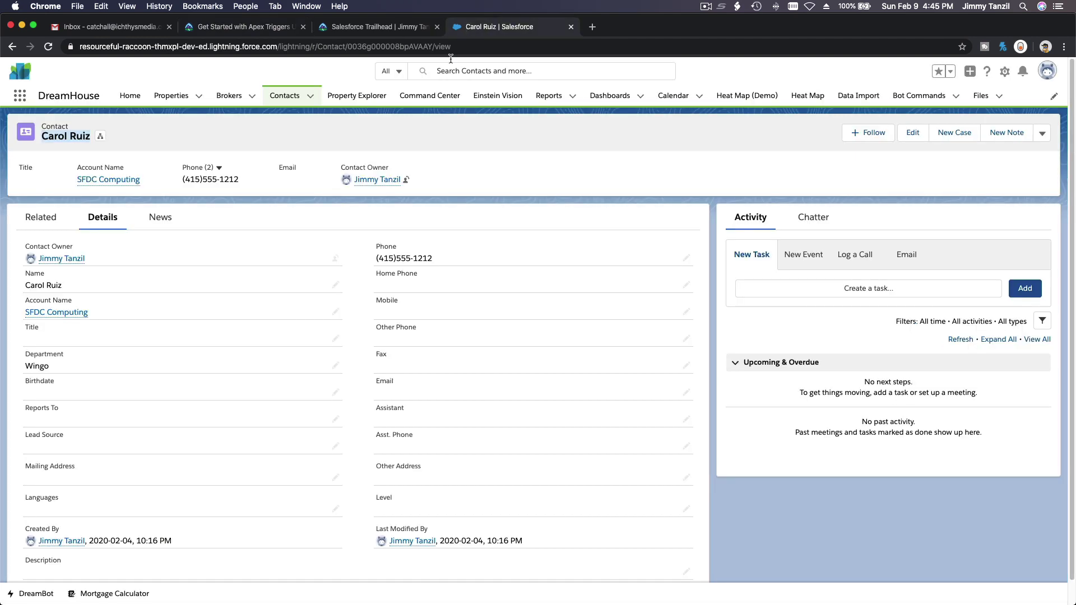
pyautogui.scroll(-2, 414, 383)
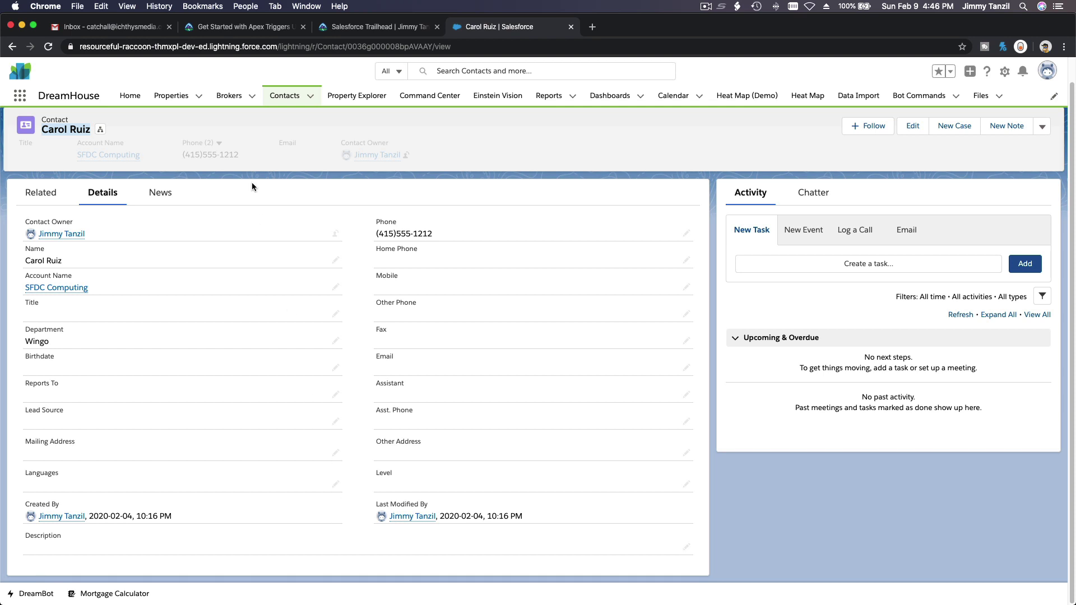
pyautogui.click(199, 35)
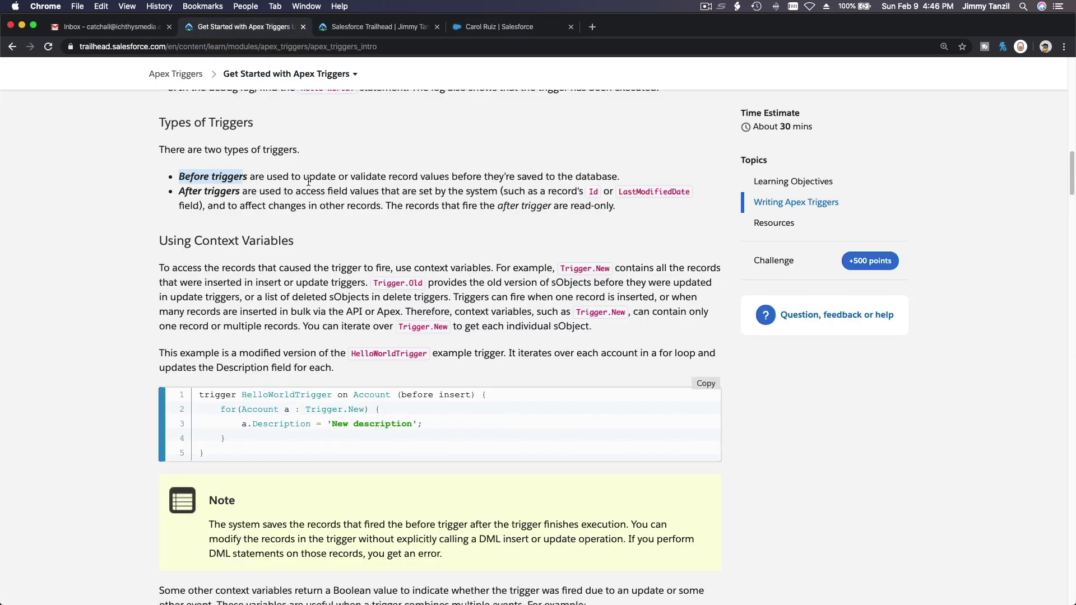
pyautogui.doubleClick(211, 178)
pyautogui.tripleClick(210, 178)
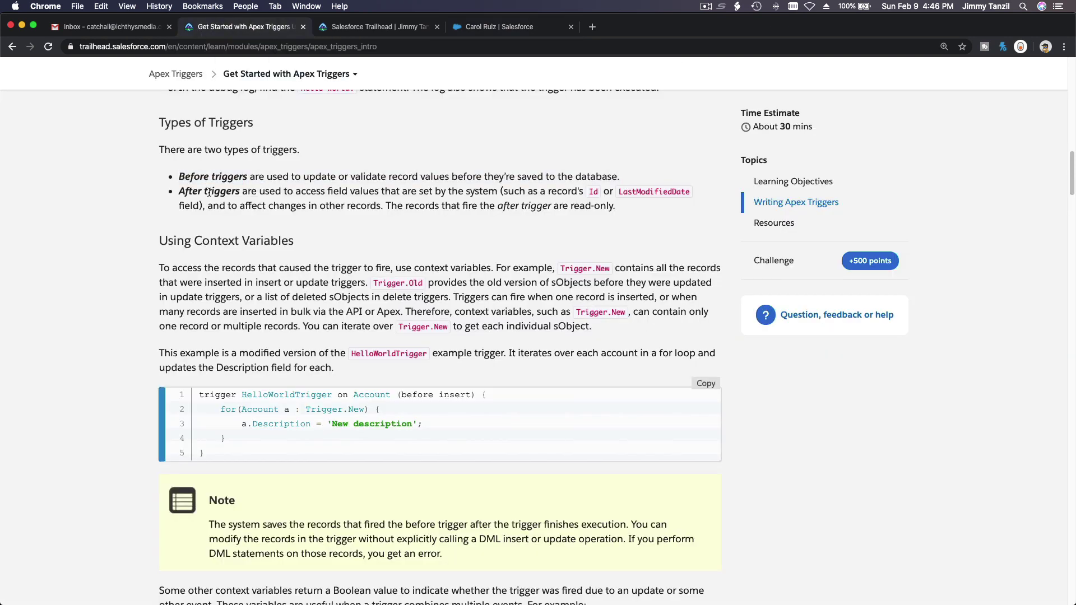
pyautogui.tripleClick(210, 190)
pyautogui.click(270, 243)
pyautogui.scroll(-5, 320, 254)
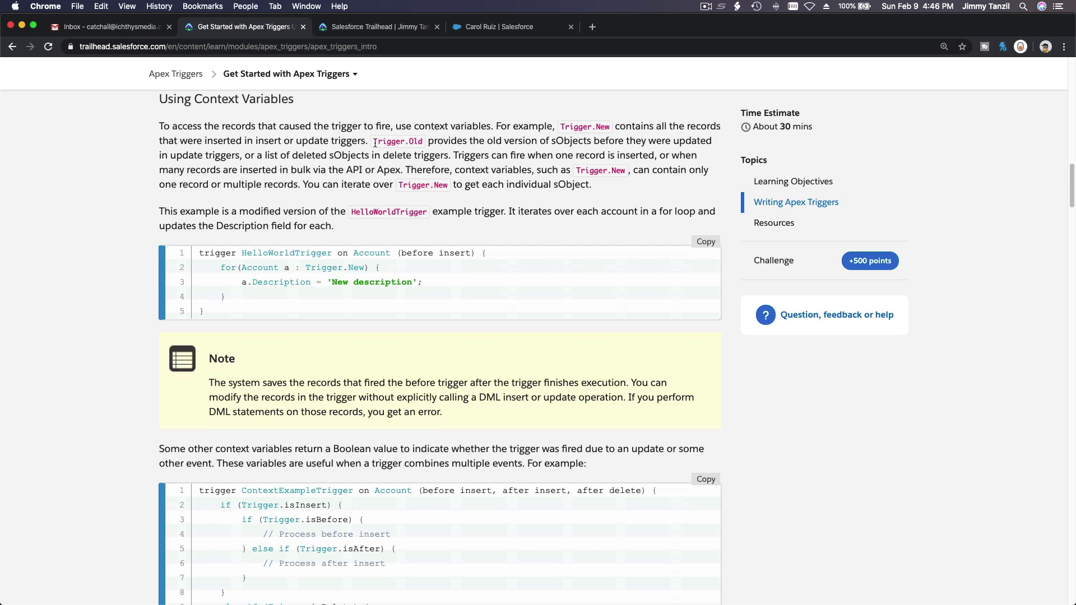
pyautogui.moveTo(375, 143); pyautogui.dragTo(424, 143)
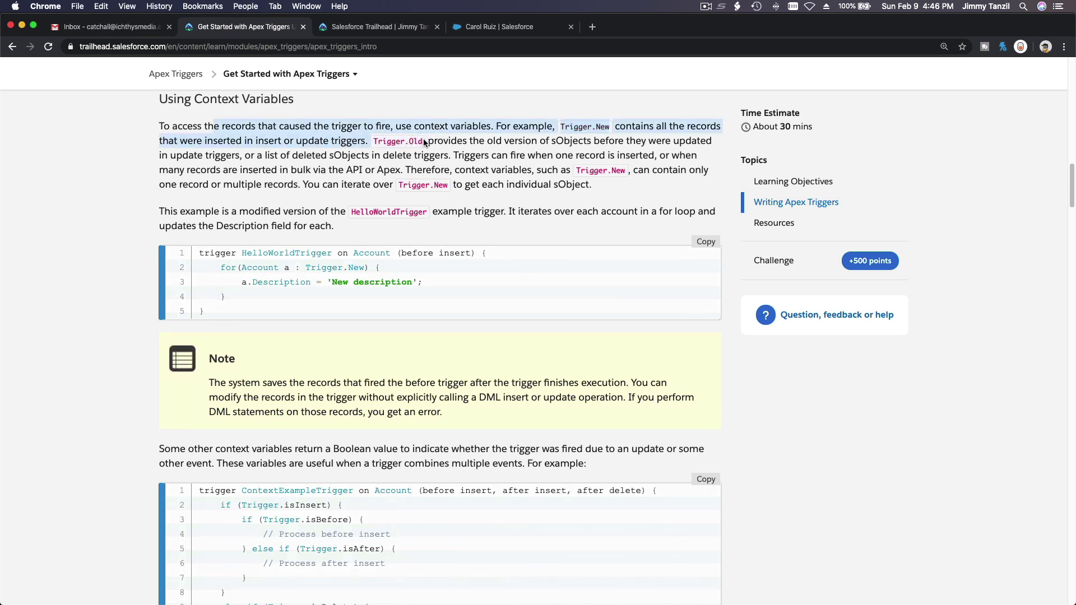
pyautogui.doubleClick(422, 141)
pyautogui.click(420, 141)
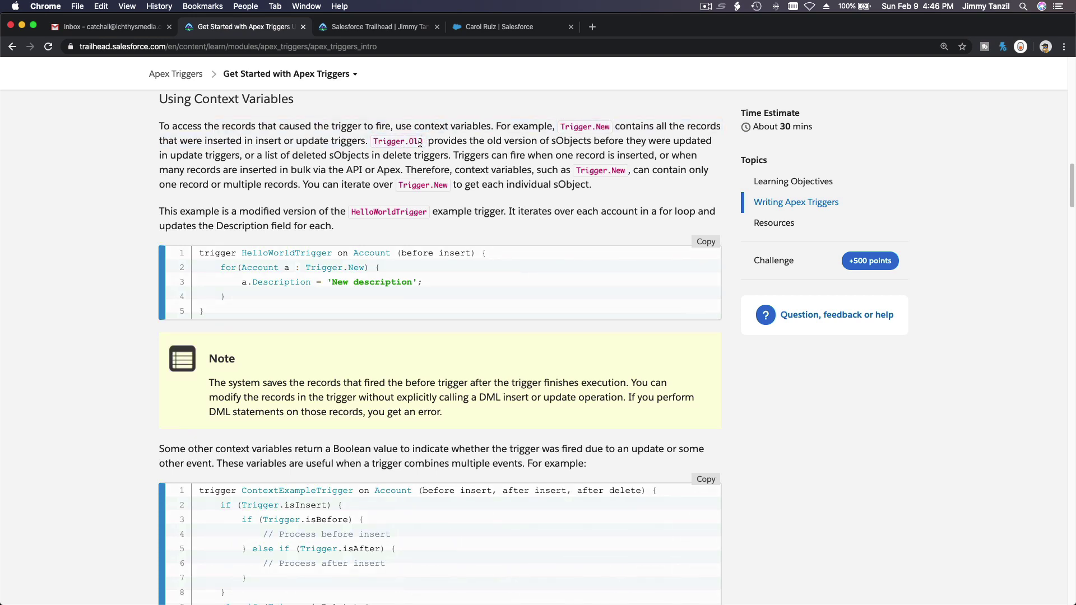
pyautogui.moveTo(398, 186); pyautogui.dragTo(446, 188)
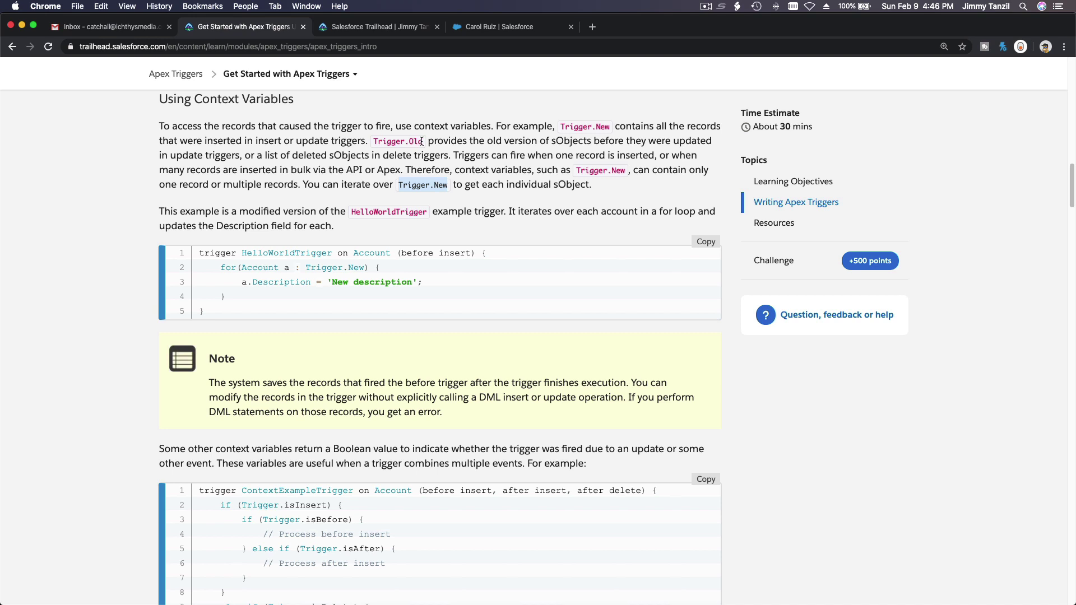
pyautogui.moveTo(421, 142); pyautogui.dragTo(415, 141)
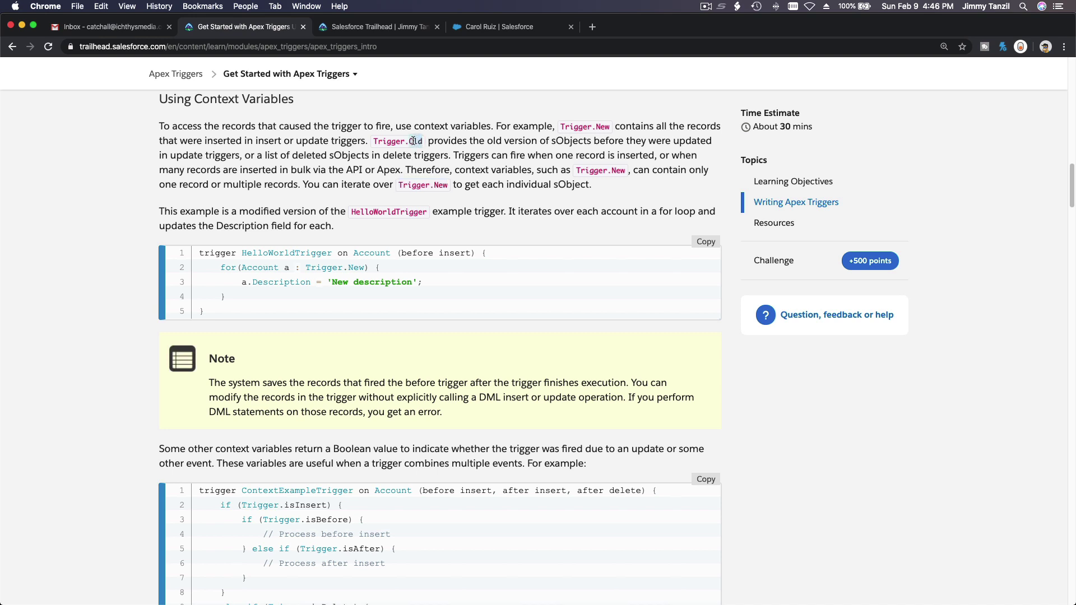
pyautogui.click(487, 35)
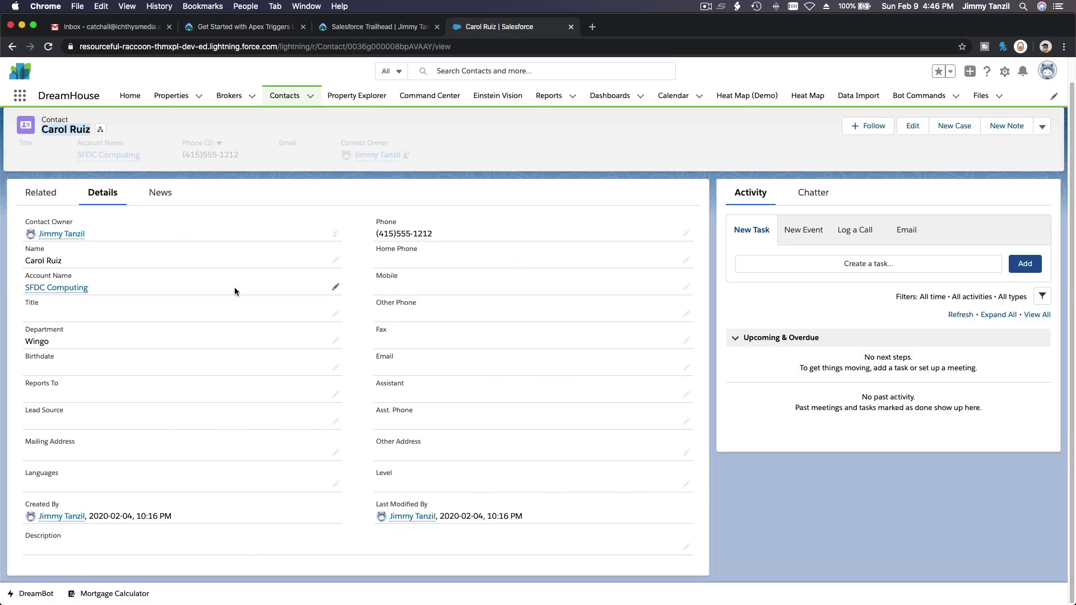
pyautogui.scroll(-1, 235, 290)
pyautogui.scroll(1, 234, 287)
pyautogui.doubleClick(569, 365)
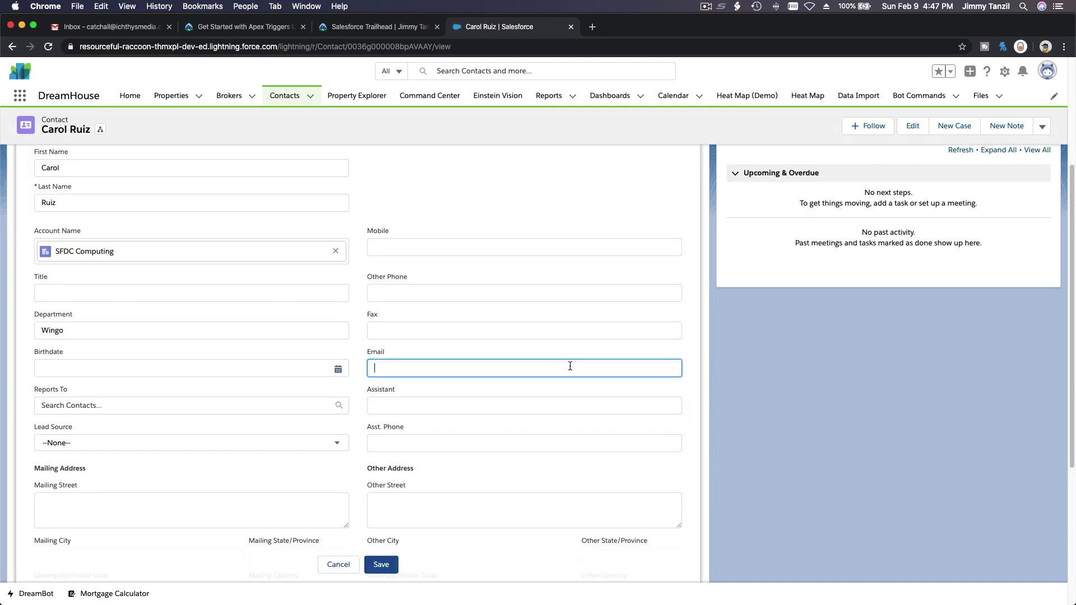
pyautogui.moveTo(435, 366); pyautogui.dragTo(376, 364)
pyautogui.tripleClick(432, 374)
pyautogui.scroll(5, 389, 371)
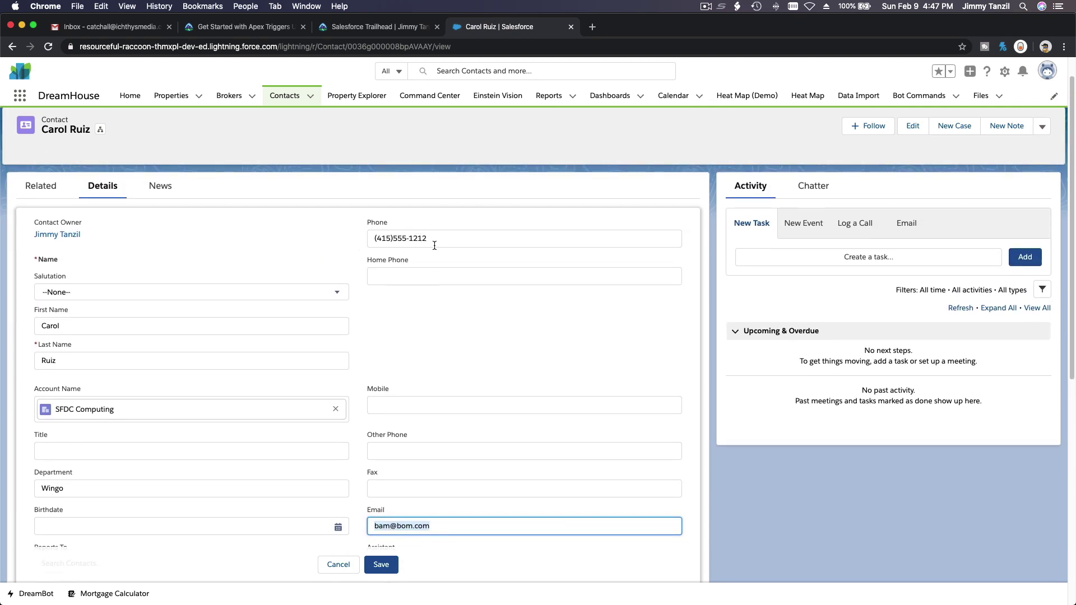
pyautogui.moveTo(434, 239); pyautogui.dragTo(361, 240)
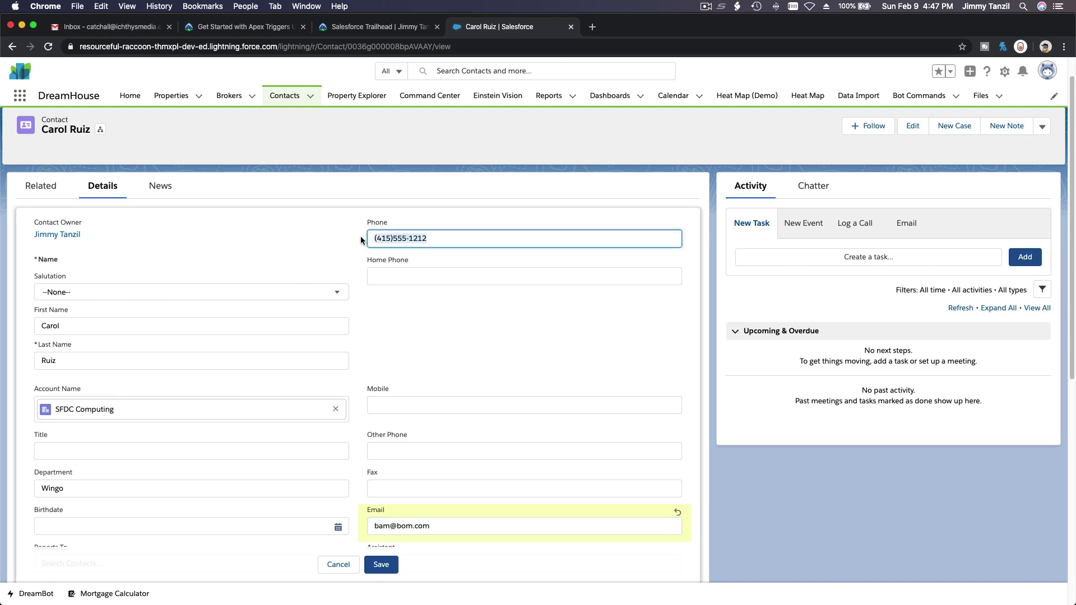
pyautogui.write('555-353-5353')
pyautogui.press('super+z')
pyautogui.press('super+shift+z')
pyautogui.press('super+z')
pyautogui.press('super+shift+z')
pyautogui.press('super+z')
pyautogui.press('super+v')
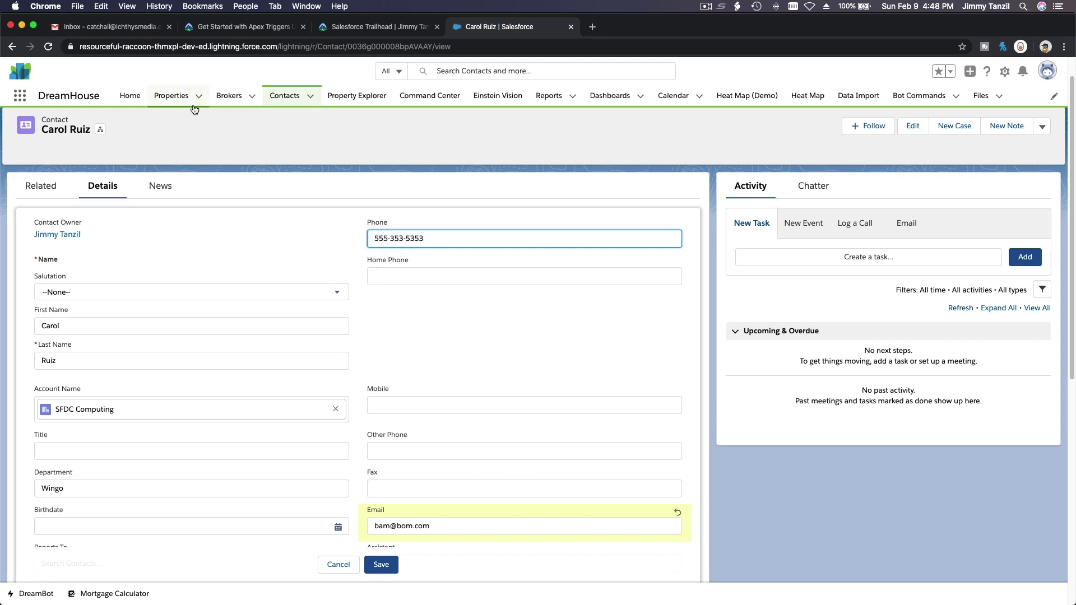
pyautogui.click(225, 32)
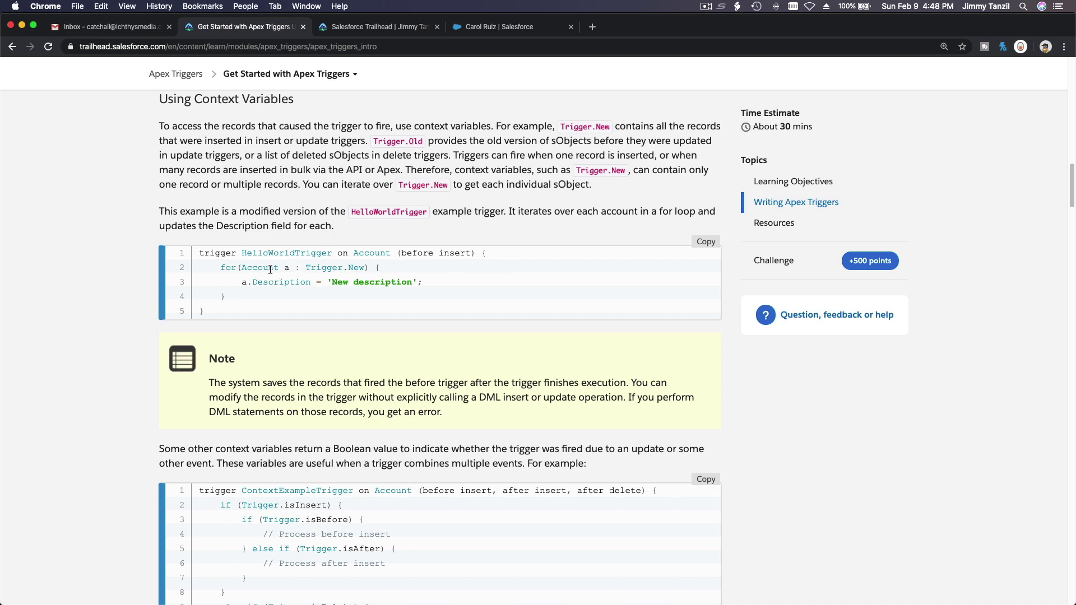
pyautogui.scroll(-1, 262, 281)
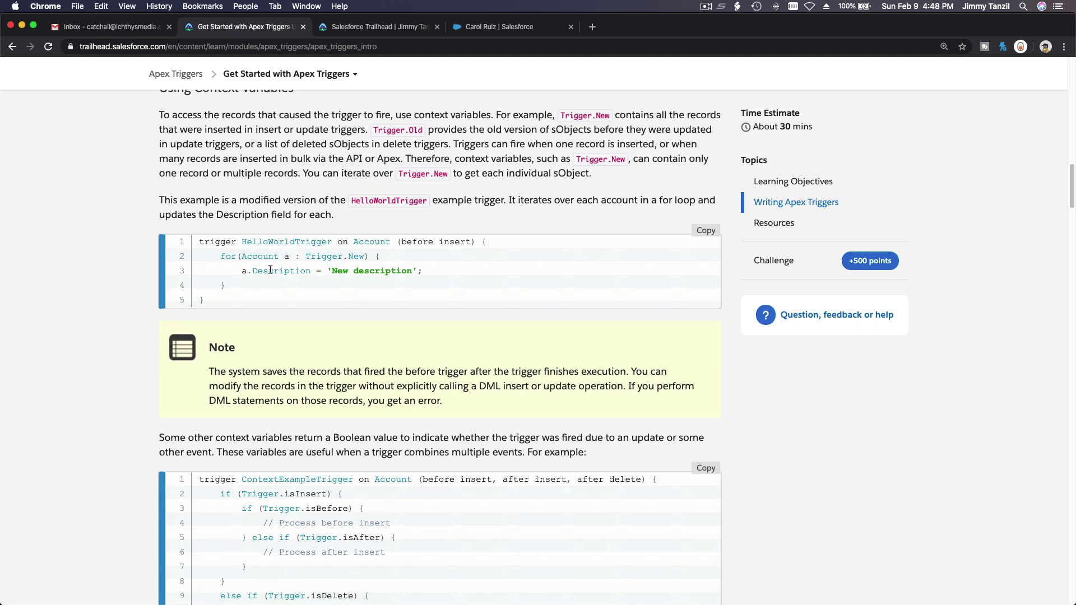
pyautogui.doubleClick(226, 243)
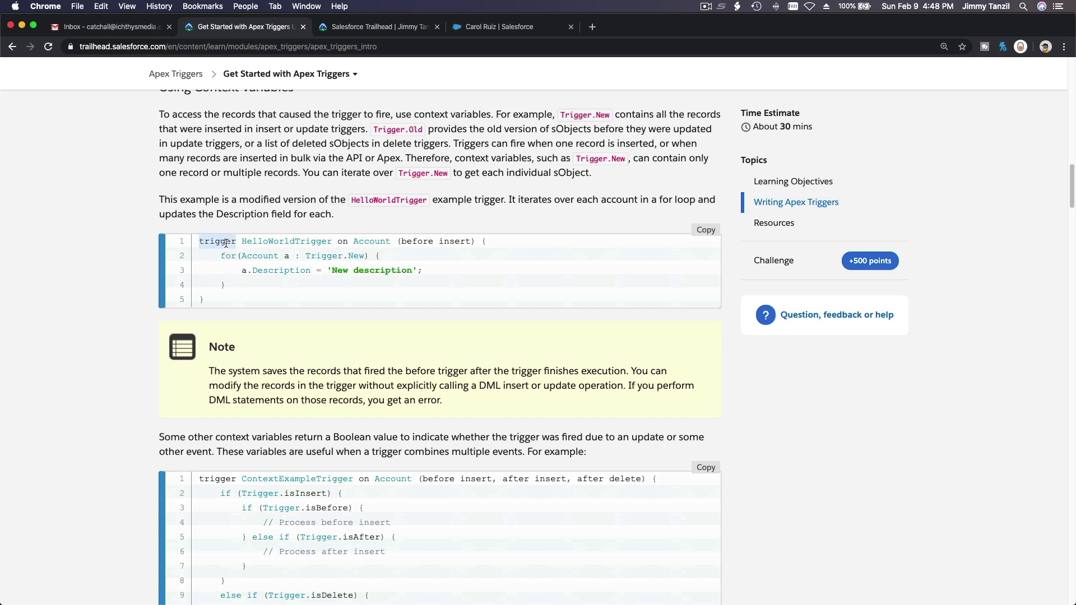
pyautogui.click(280, 243)
pyautogui.doubleClick(288, 242)
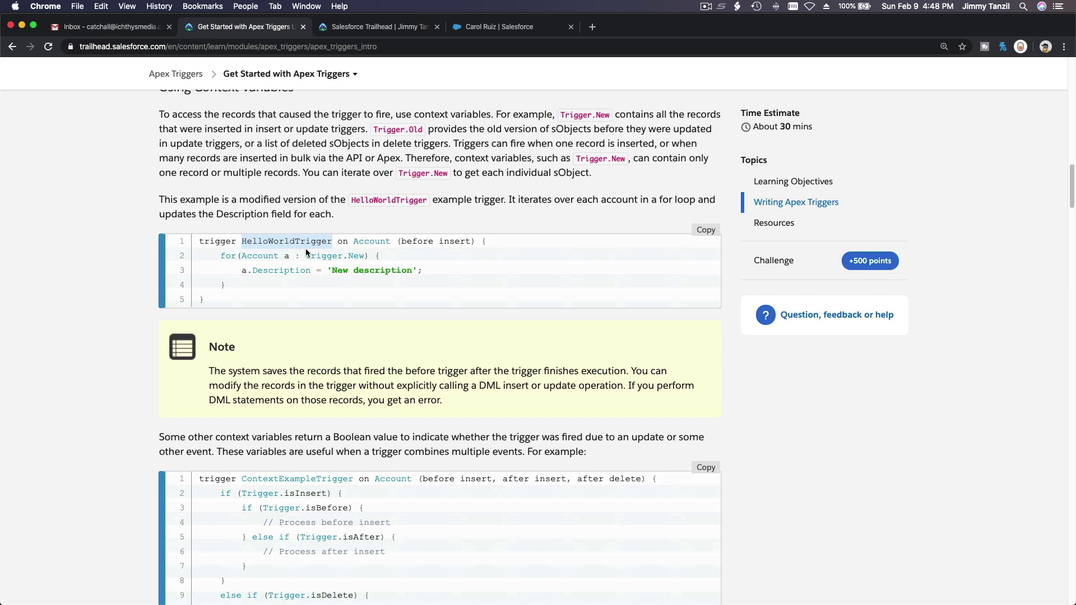
pyautogui.click(335, 247)
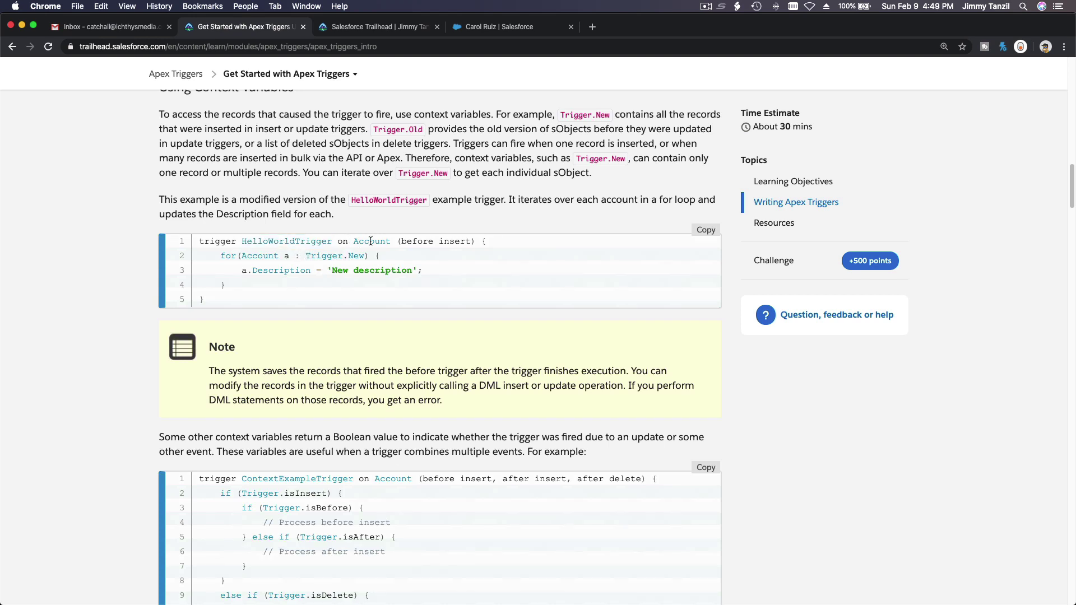
pyautogui.tripleClick(371, 241)
pyautogui.doubleClick(414, 241)
pyautogui.scroll(-5, 452, 239)
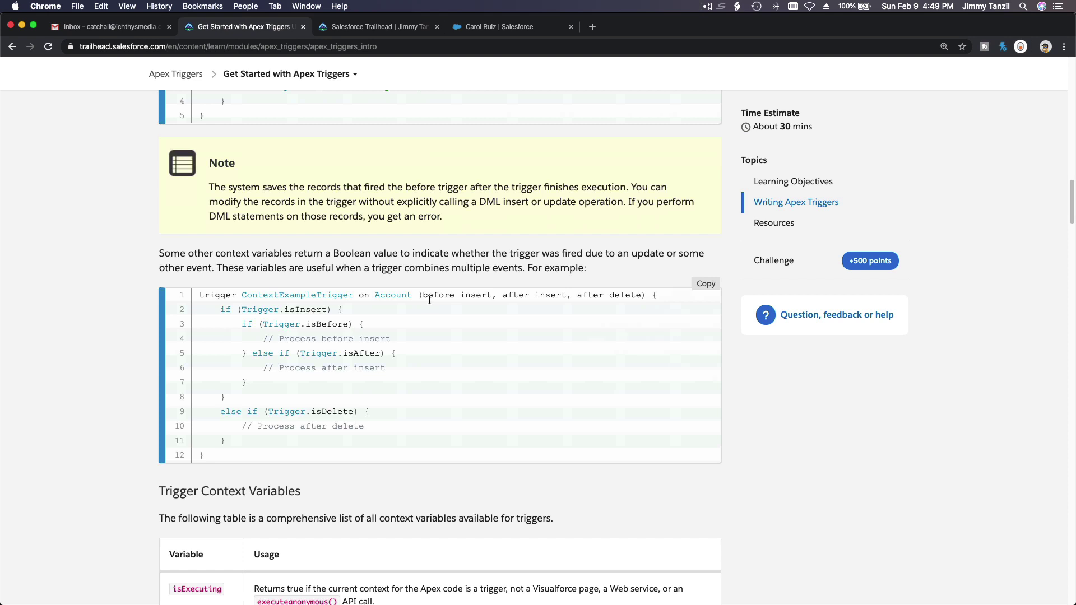
pyautogui.tripleClick(428, 297)
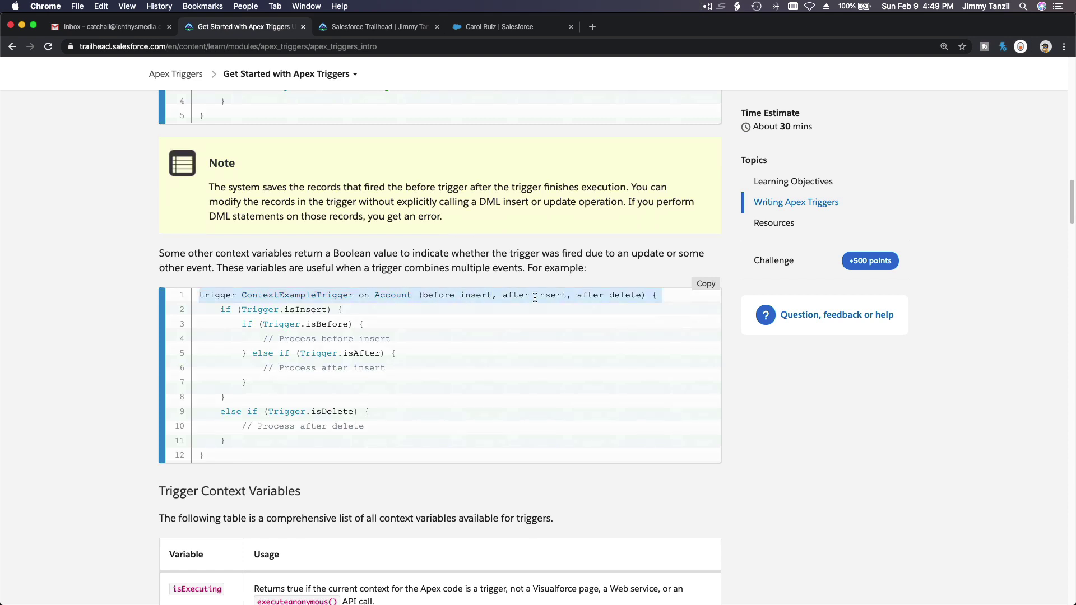
pyautogui.doubleClick(535, 297)
pyautogui.doubleClick(586, 299)
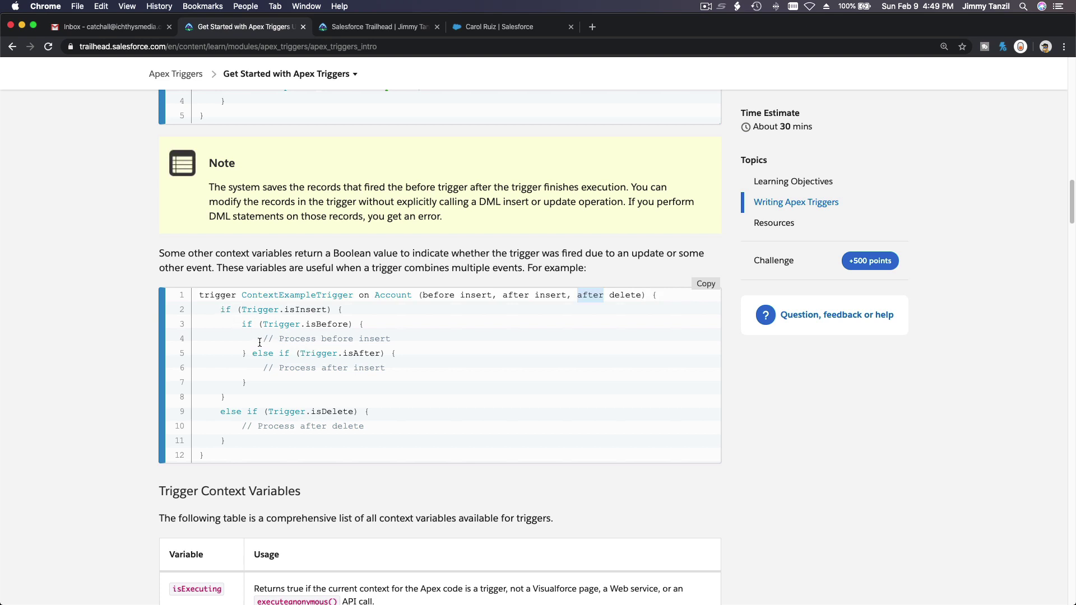
pyautogui.moveTo(258, 339); pyautogui.dragTo(395, 343)
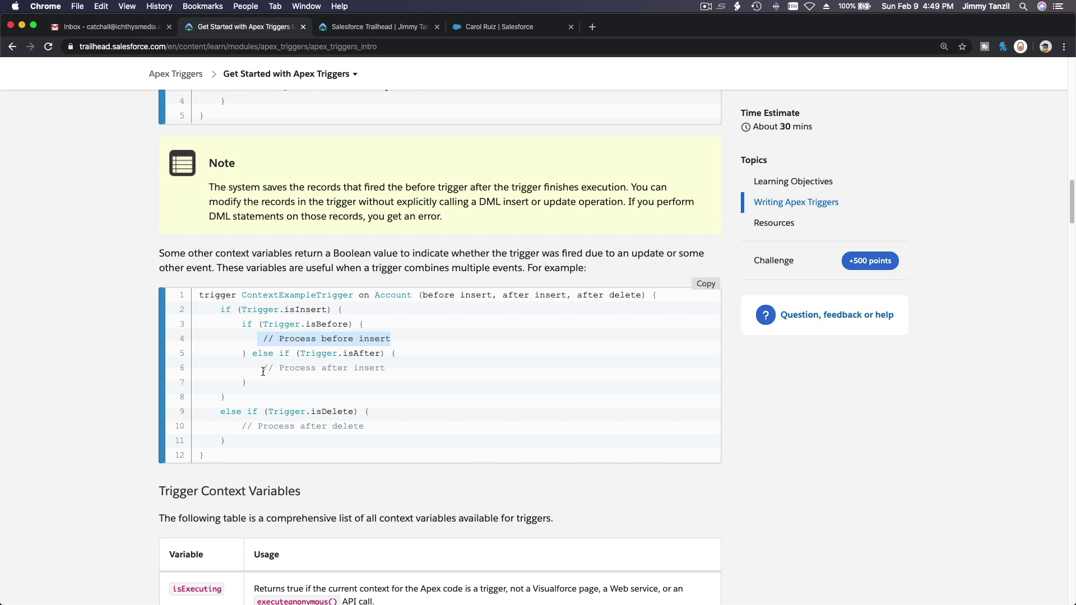
pyautogui.moveTo(263, 371); pyautogui.dragTo(387, 374)
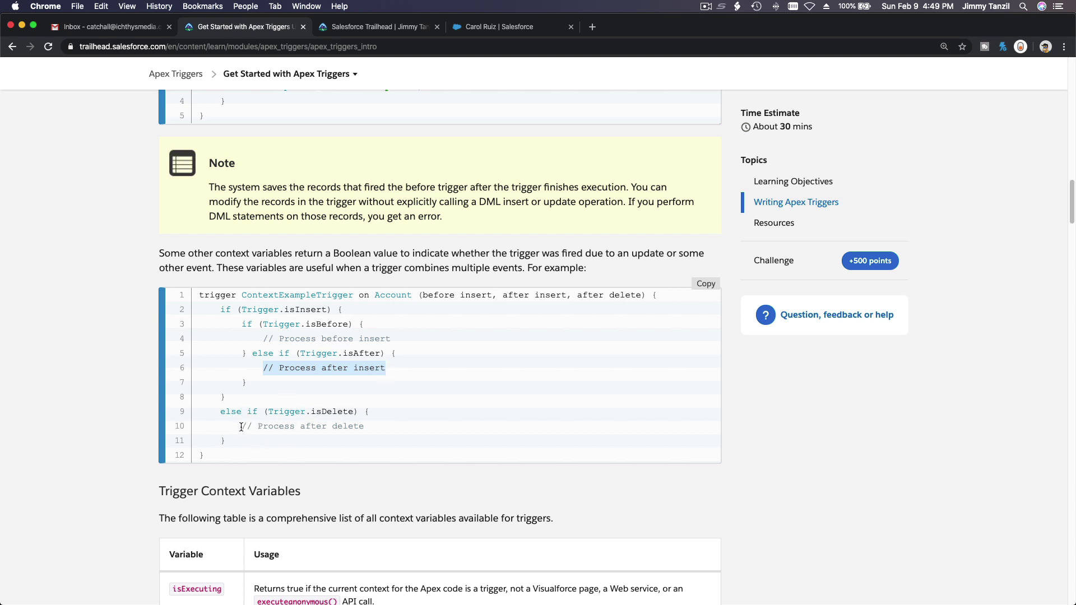
pyautogui.moveTo(242, 427); pyautogui.dragTo(364, 432)
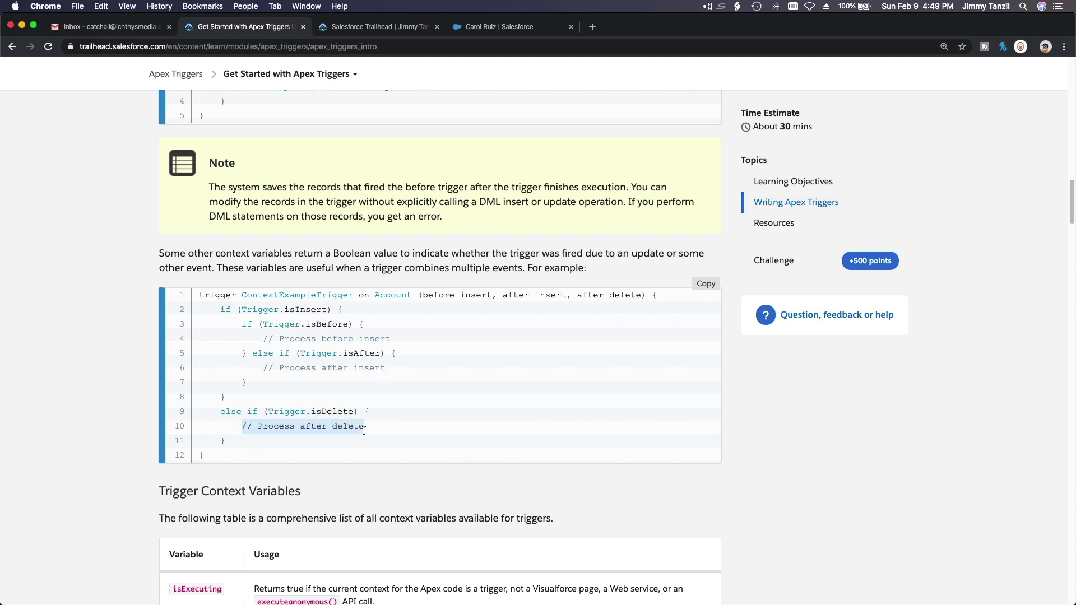
pyautogui.click(354, 450)
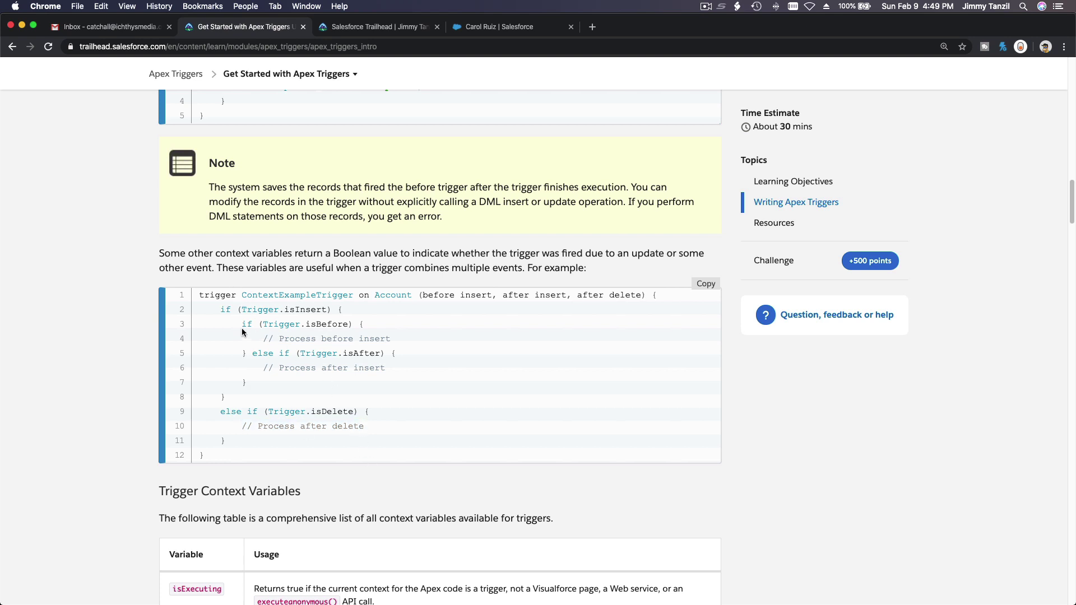
pyautogui.moveTo(201, 295); pyautogui.dragTo(249, 455)
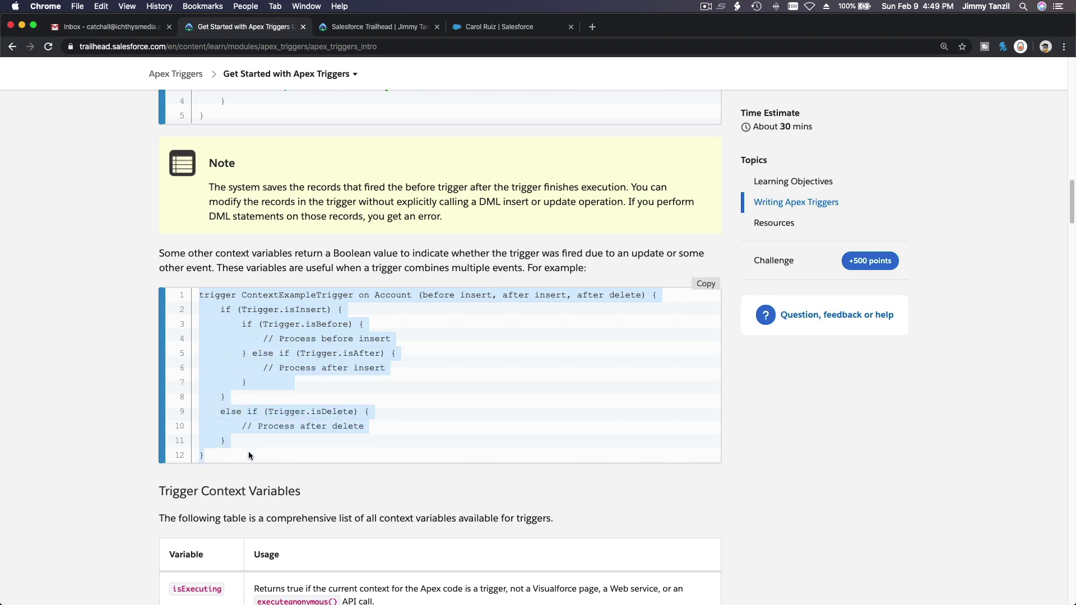
pyautogui.scroll(-5, 248, 455)
pyautogui.click(214, 357)
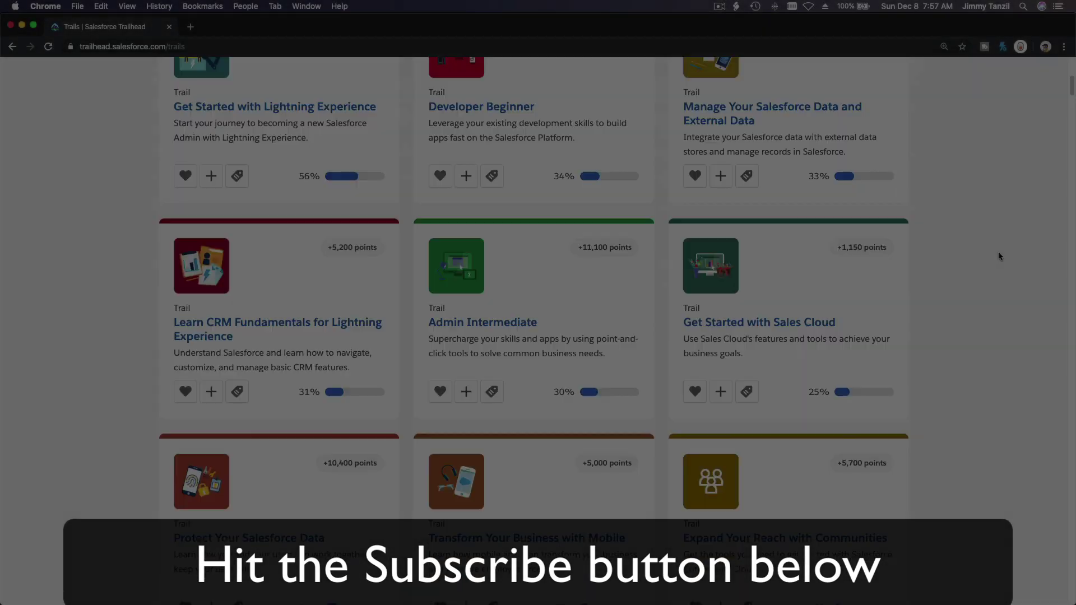
pyautogui.scroll(-15, 999, 253)
pyautogui.scroll(-10, 999, 257)
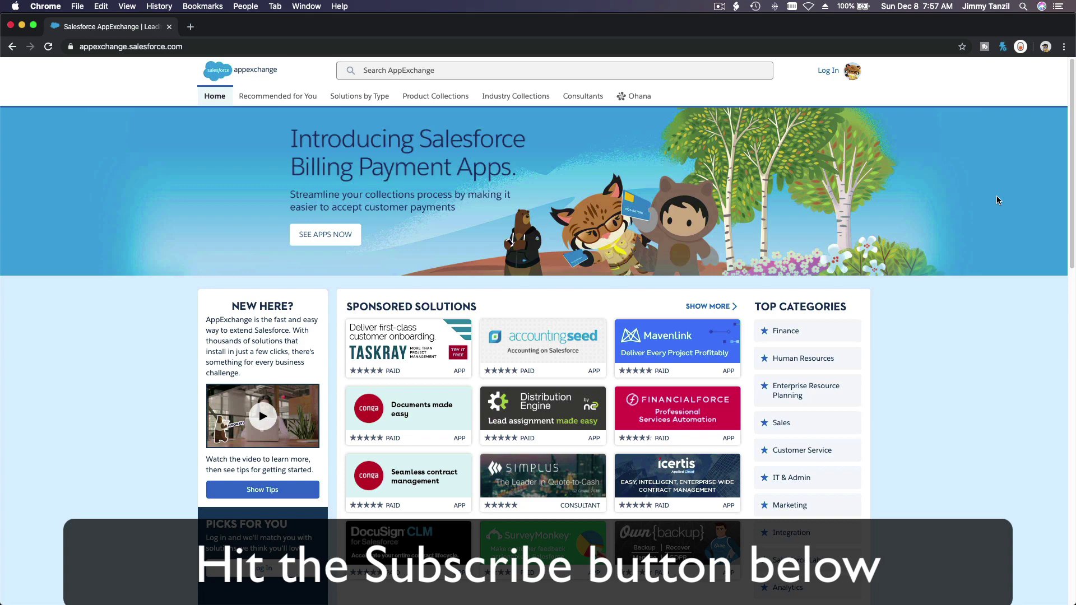
pyautogui.scroll(-15, 996, 200)
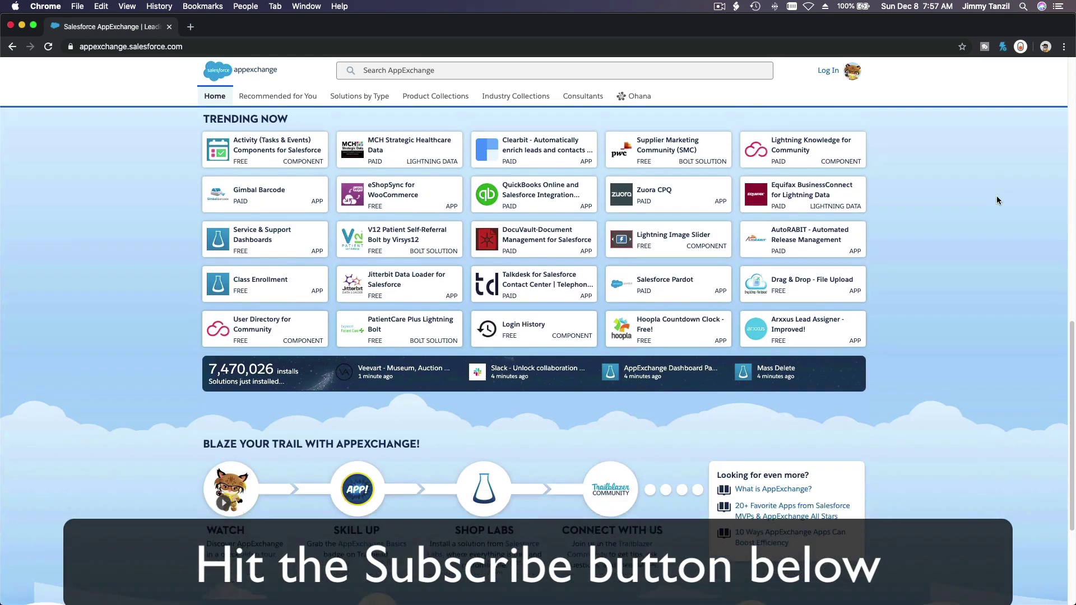
pyautogui.scroll(-5, 996, 200)
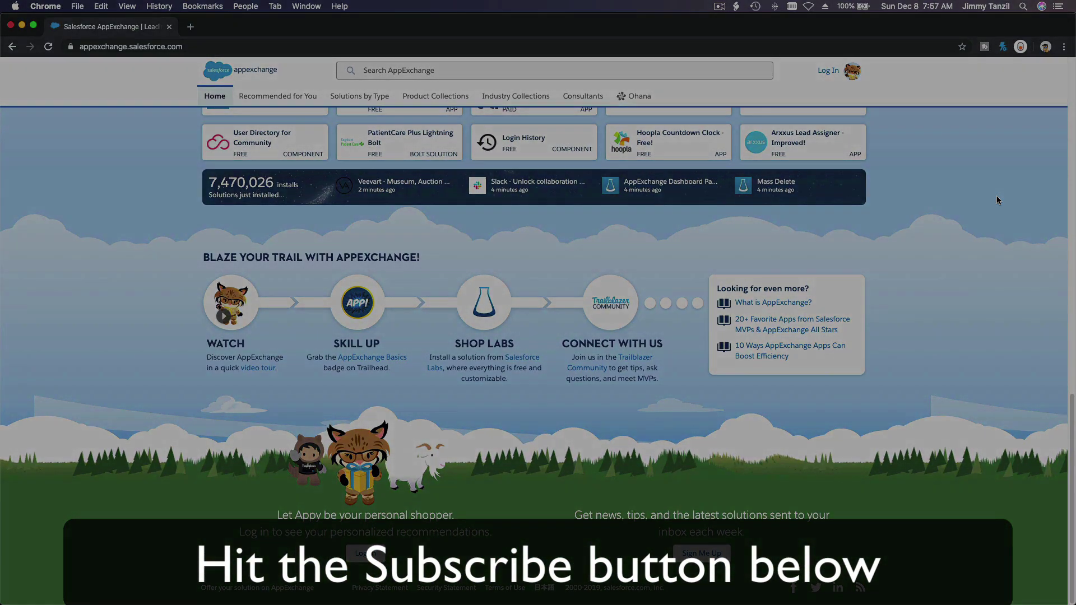